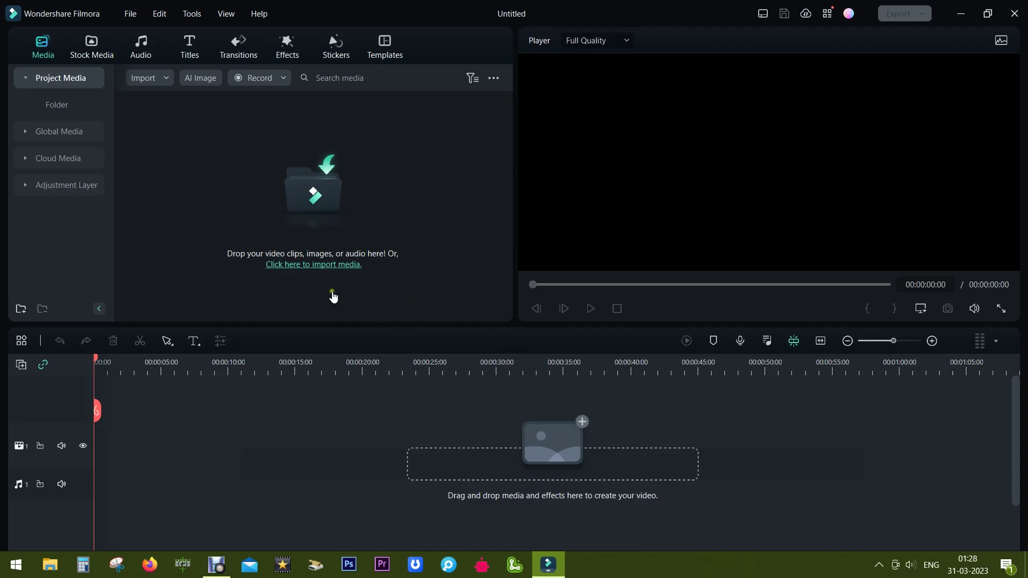
# Search the music library for 'travel' and preview the 02:17 Travel track.
pyautogui.click(142, 49)
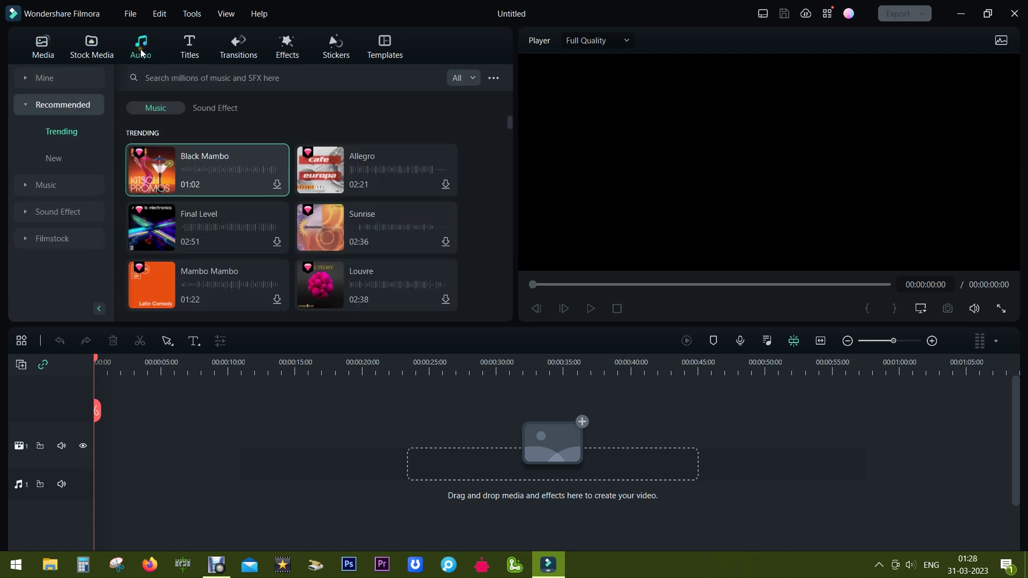
pyautogui.click(28, 186)
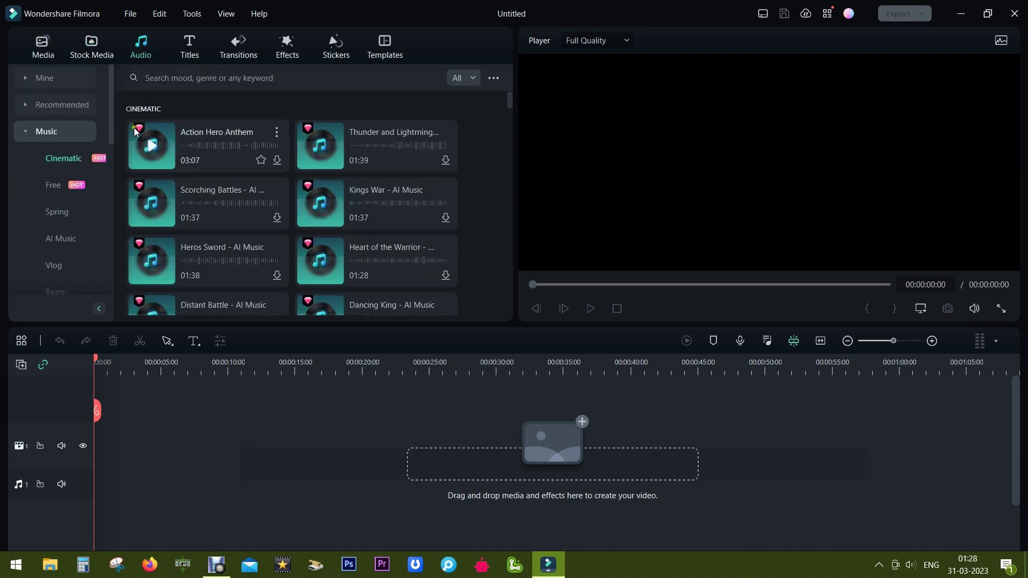
pyautogui.click(169, 78)
pyautogui.write('t')
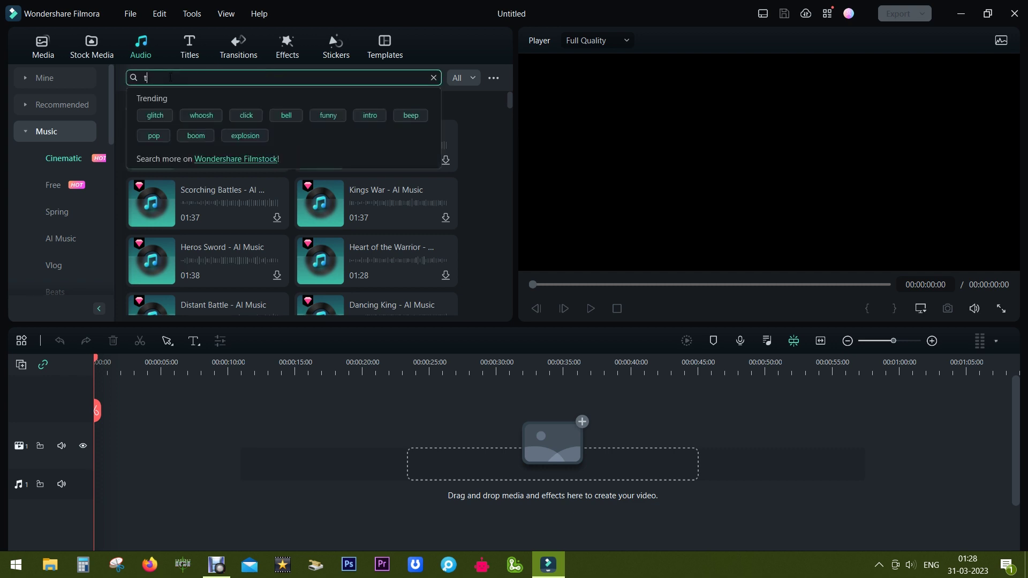
pyautogui.write('ravel')
pyautogui.press('Return')
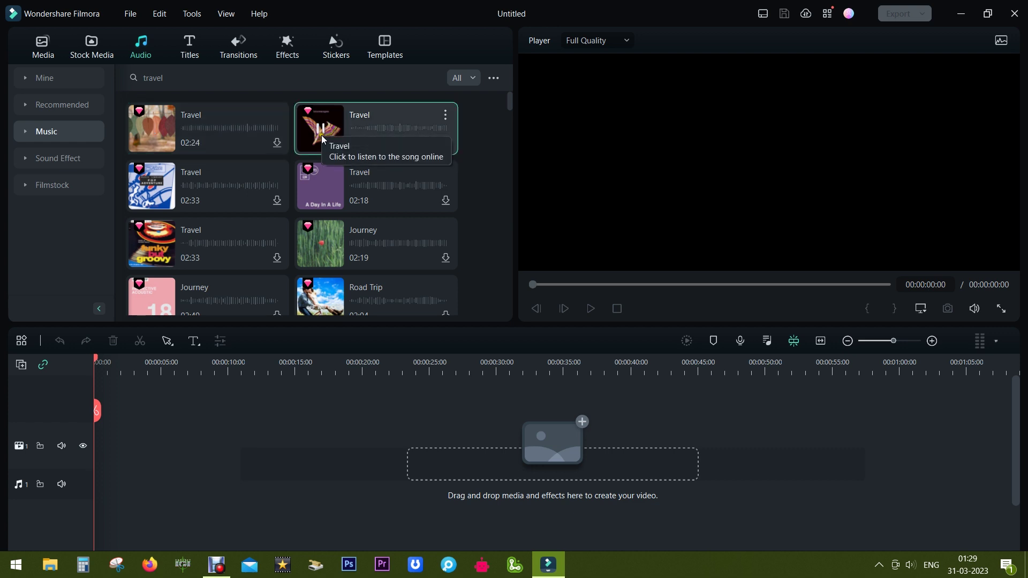
pyautogui.click(321, 190)
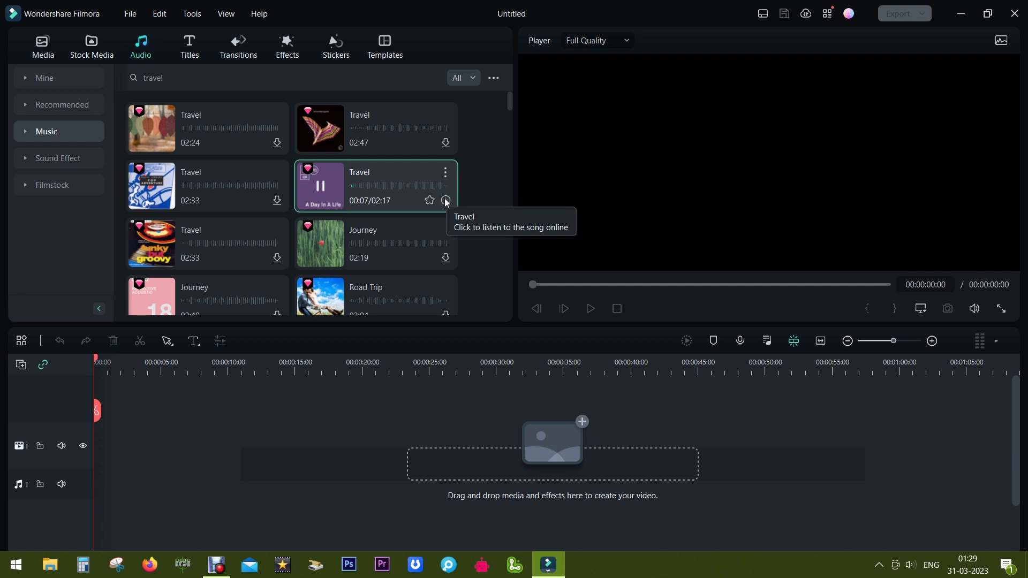
# Add the Travel track to the audio track, split it at 00:00:20 and ripple-delete the remainder.
pyautogui.moveTo(386, 182); pyautogui.dragTo(107, 479)
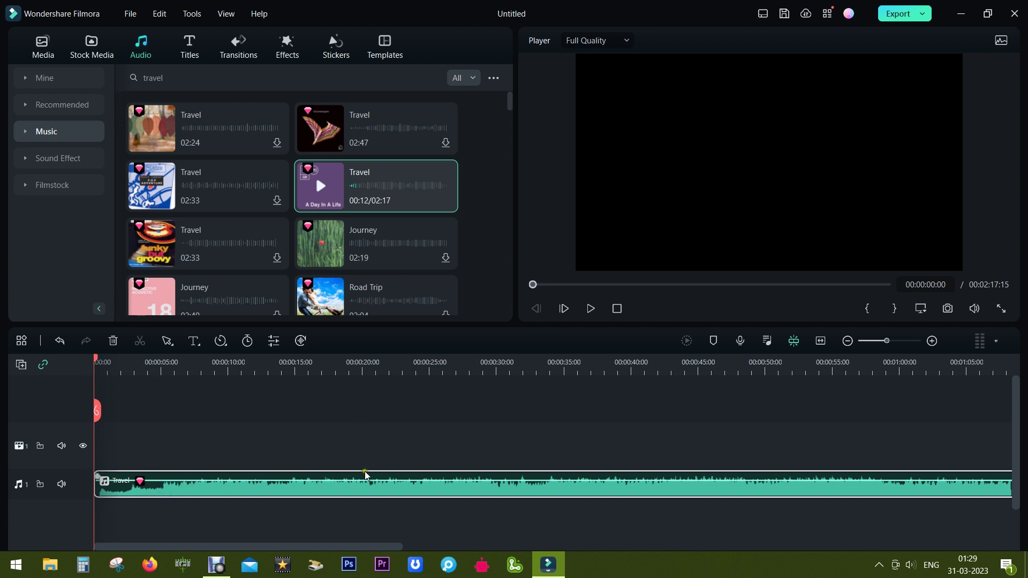
pyautogui.press('c')
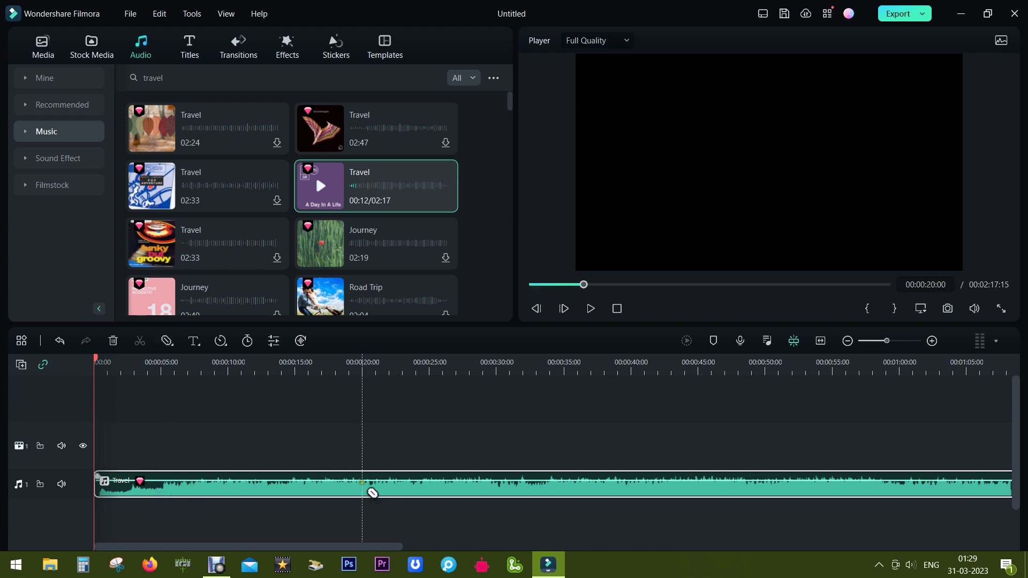
pyautogui.click(372, 491)
pyautogui.press('v')
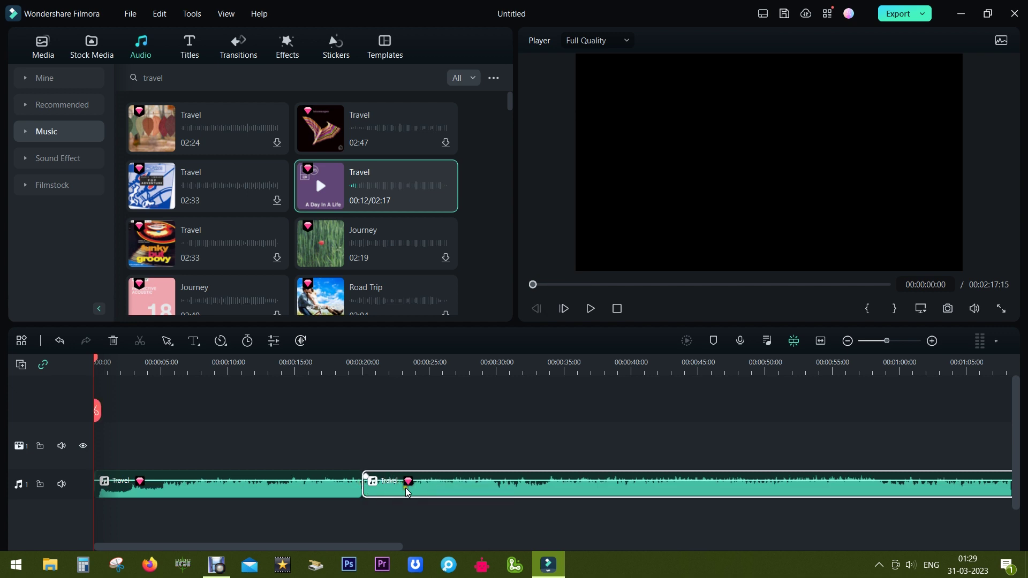
pyautogui.rightClick(407, 493)
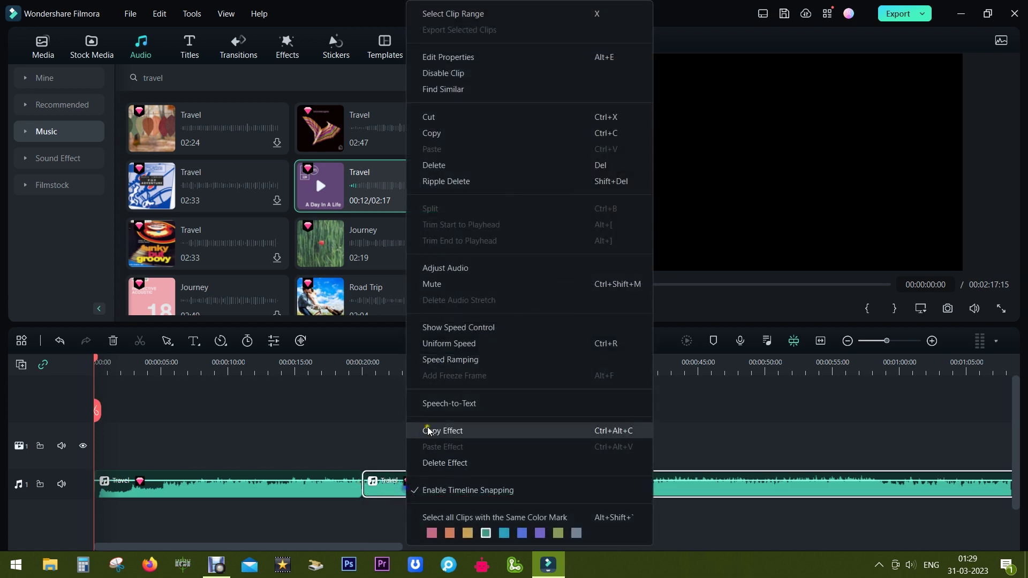
pyautogui.click(451, 183)
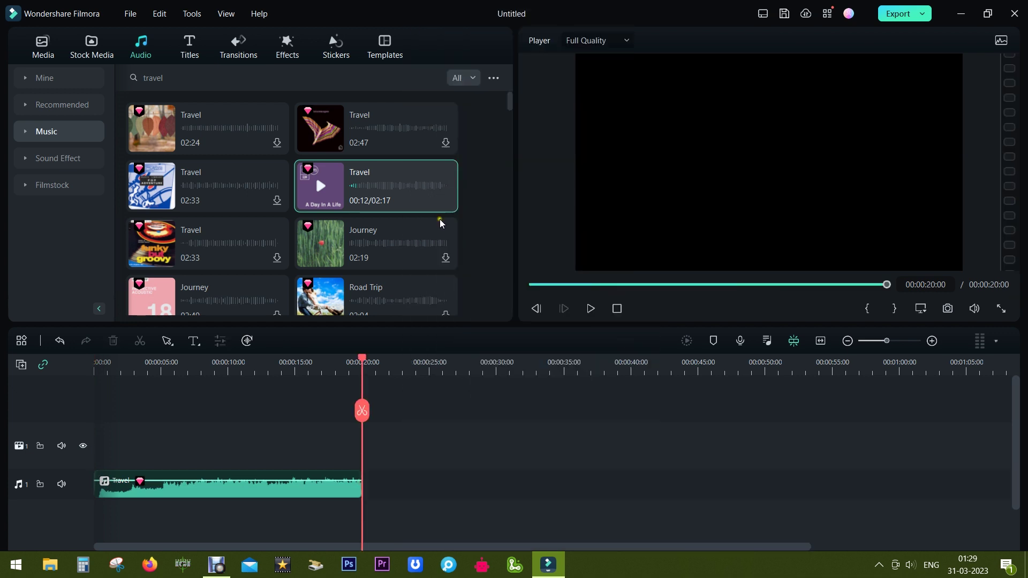
pyautogui.click(308, 494)
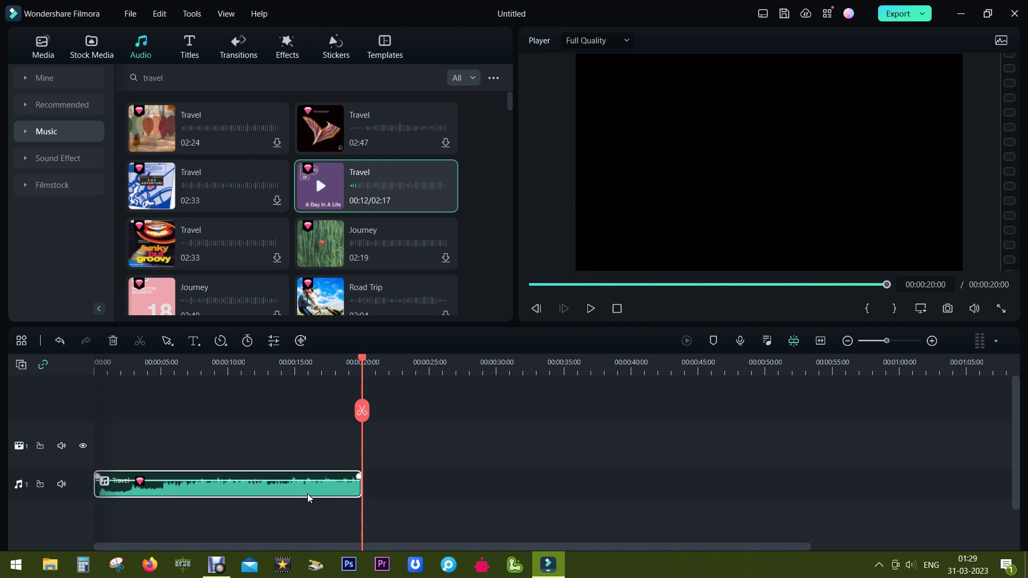
# Give the Travel music clip a 2-second fade-out.
pyautogui.doubleClick(260, 493)
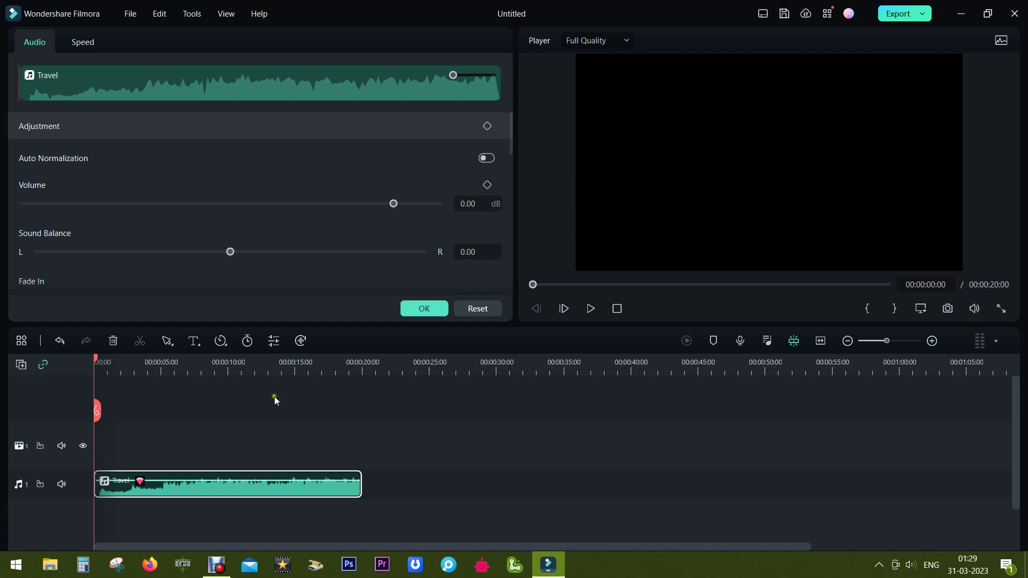
pyautogui.moveTo(510, 137); pyautogui.dragTo(505, 176)
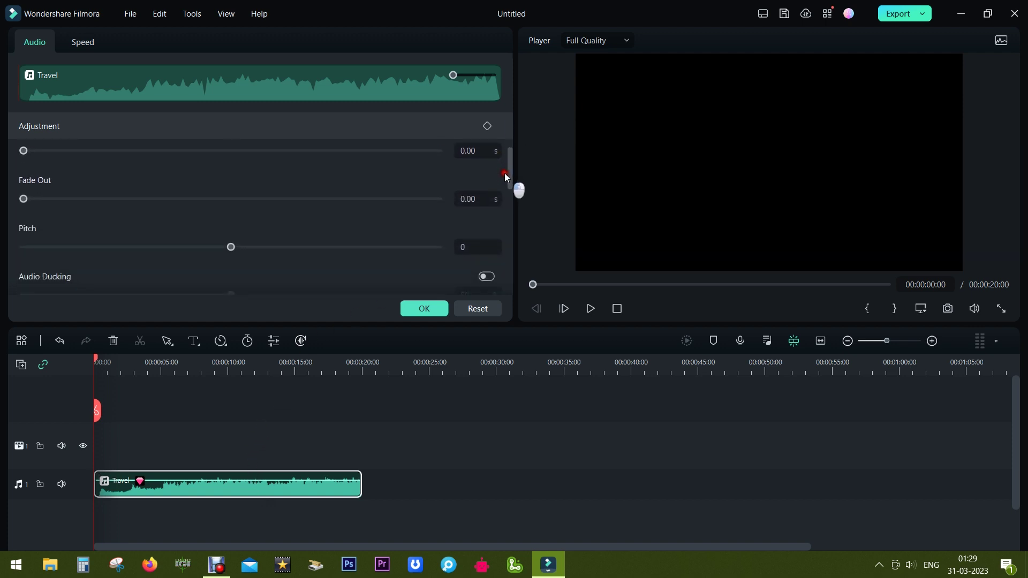
pyautogui.moveTo(18, 202); pyautogui.dragTo(64, 201)
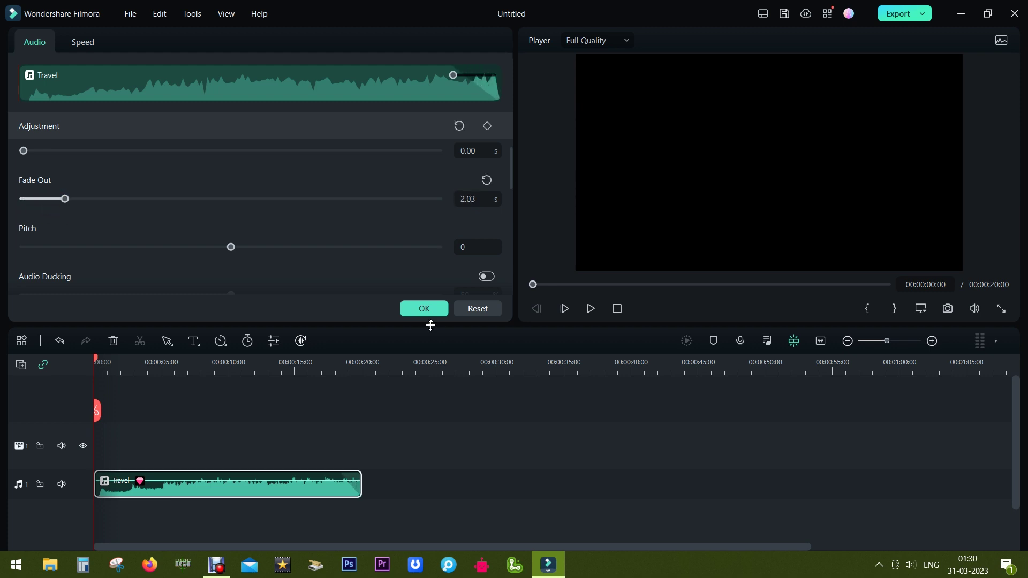
pyautogui.click(433, 310)
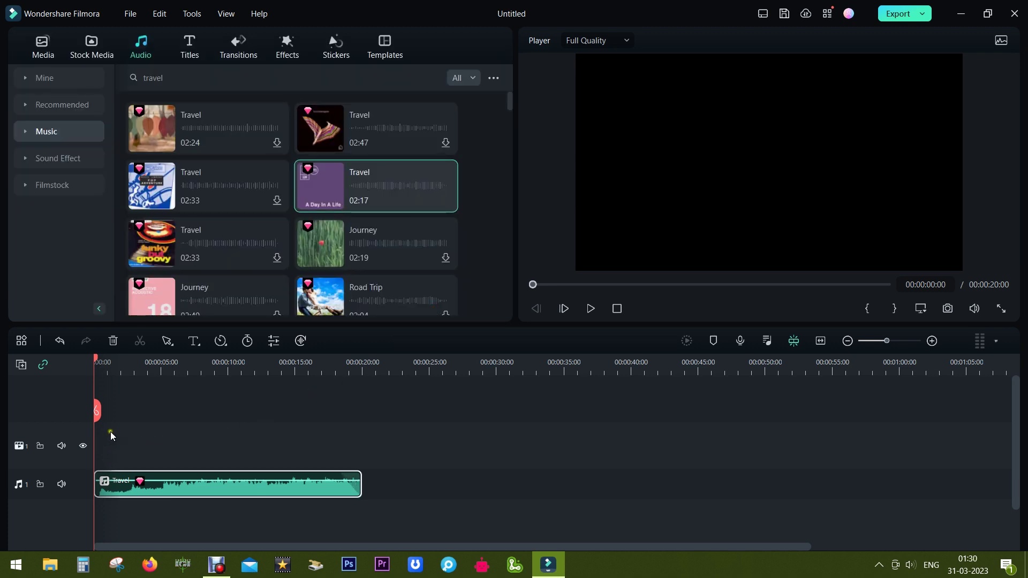
# Search Pexels stock videos for 'travel' and start playing the music from the beginning.
pyautogui.click(92, 50)
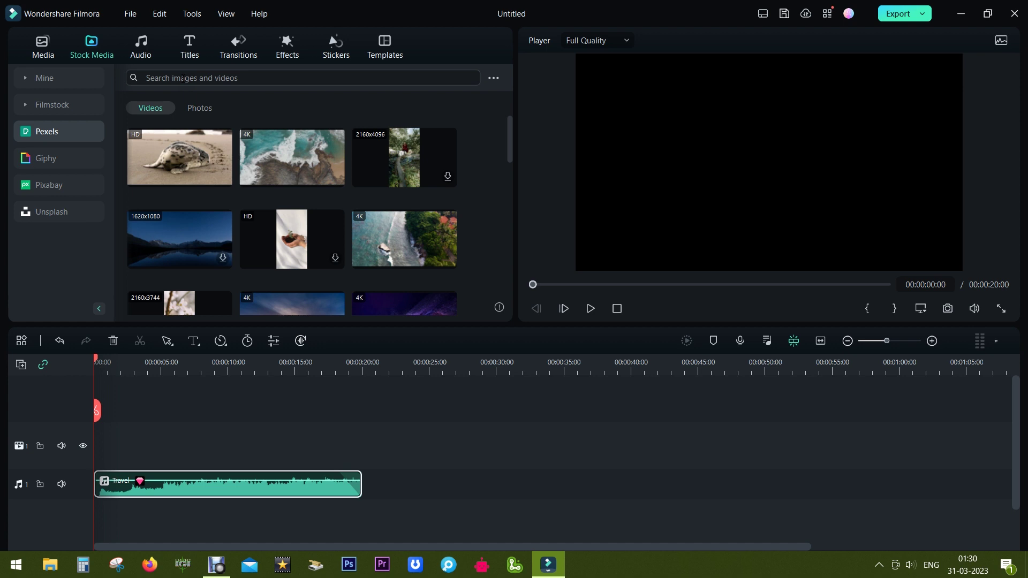
pyautogui.click(177, 82)
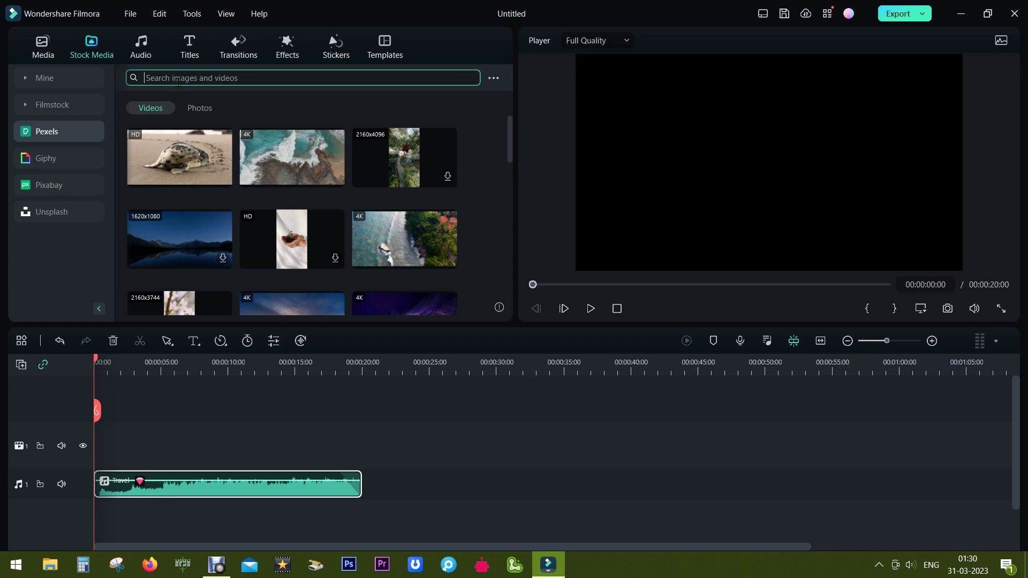
pyautogui.write('travel')
pyautogui.press('Return')
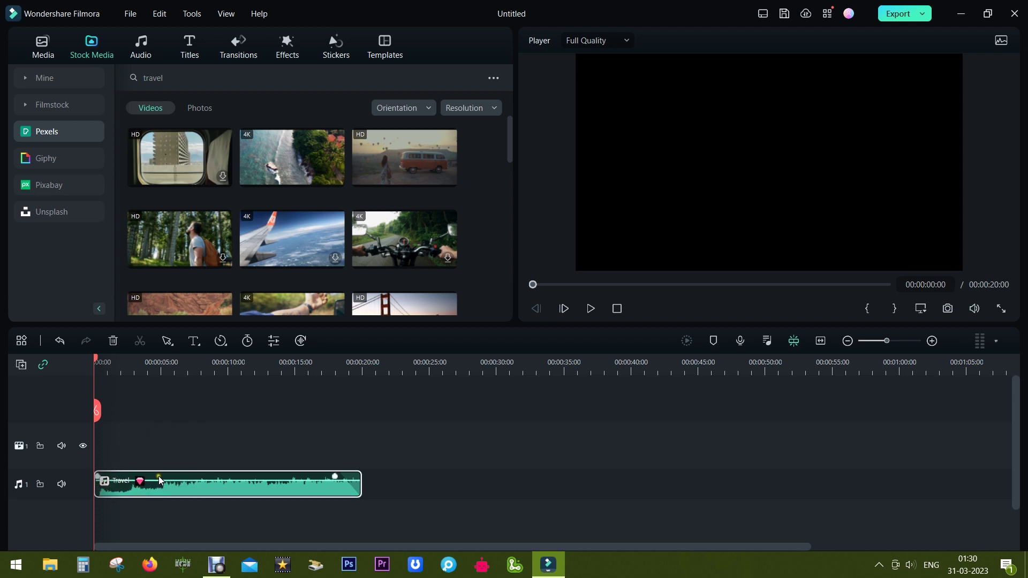
pyautogui.click(590, 308)
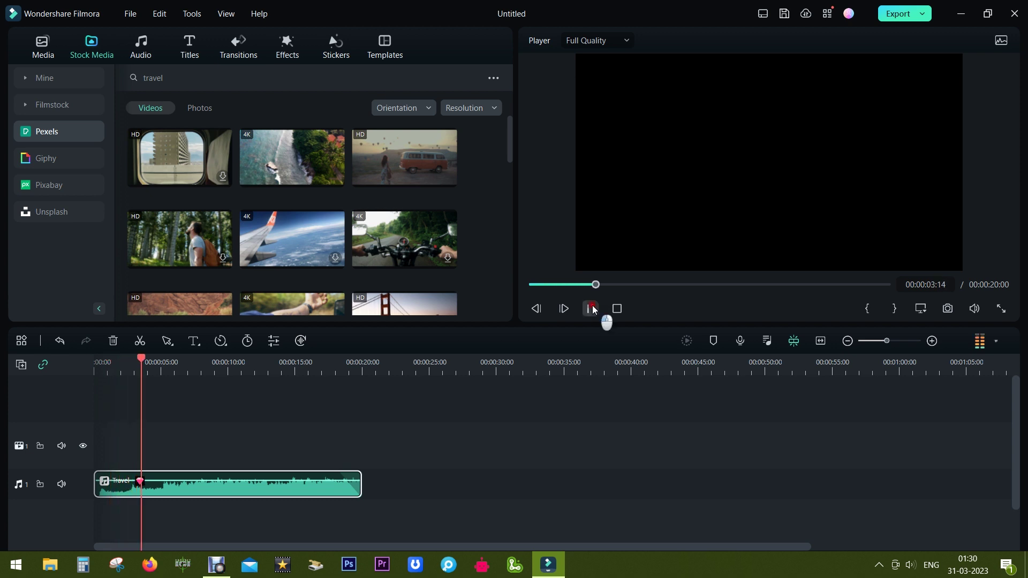
# Mark the beat at 00:00:02:22 and find the next beat near 00:00:05:06.
pyautogui.click(592, 309)
pyautogui.moveTo(139, 357); pyautogui.dragTo(126, 359)
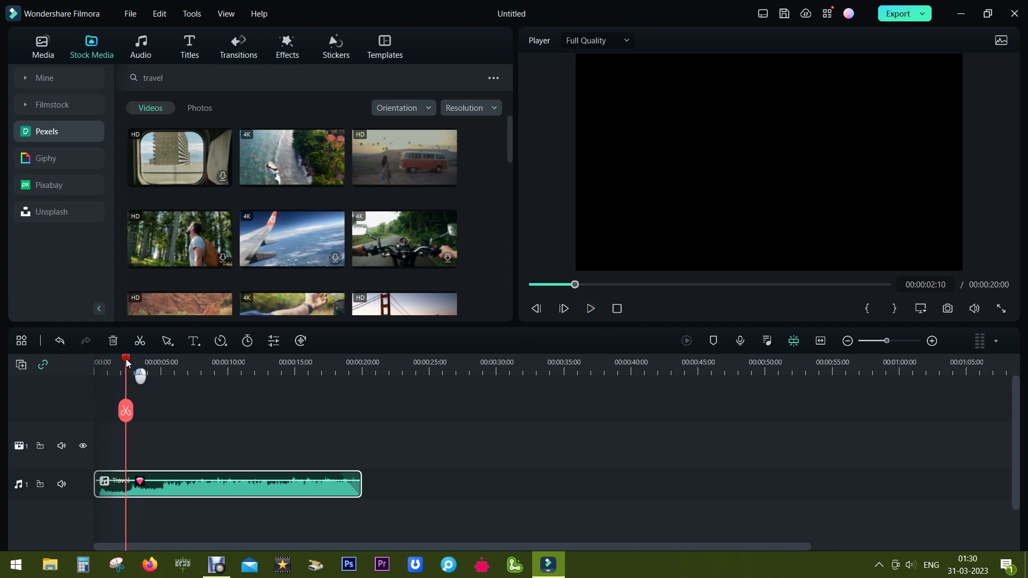
pyautogui.click(590, 308)
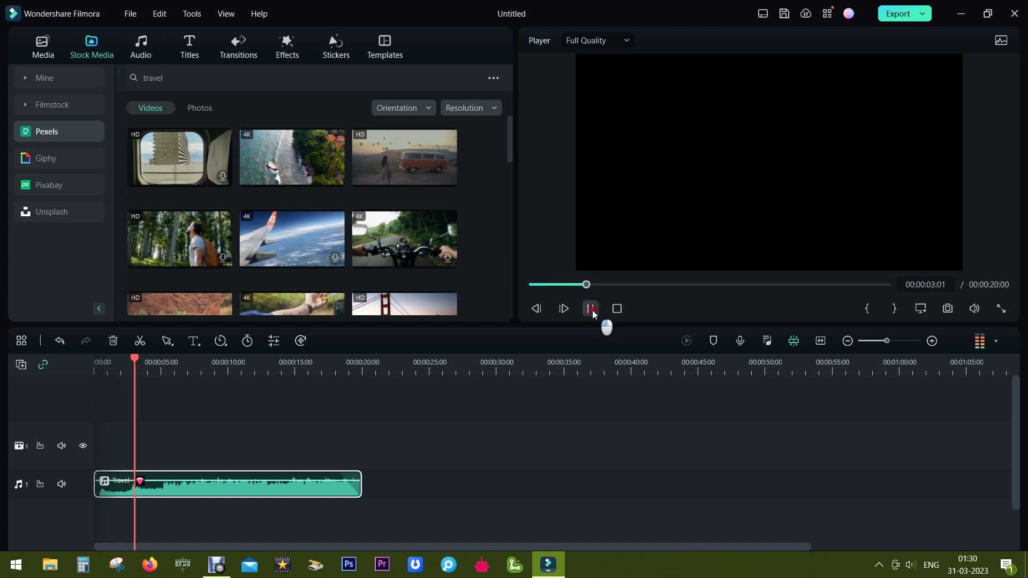
pyautogui.moveTo(137, 359); pyautogui.dragTo(134, 363)
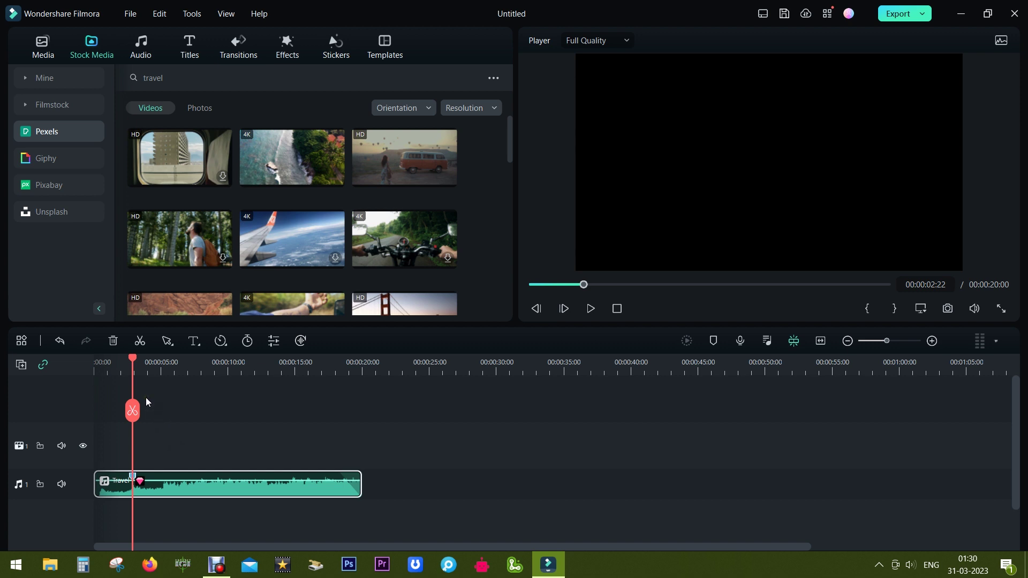
pyautogui.click(136, 408)
pyautogui.press('space')
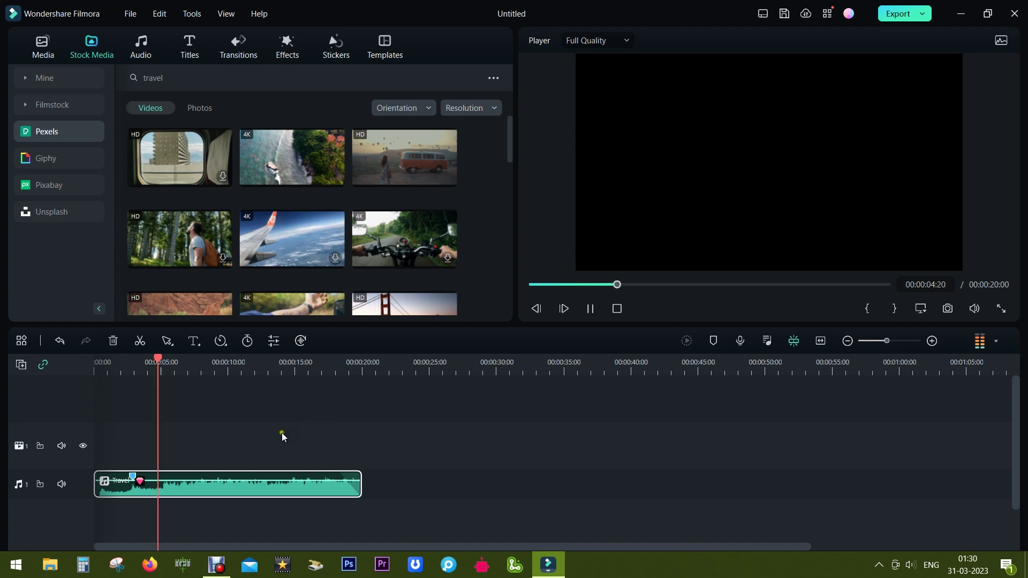
pyautogui.click(171, 363)
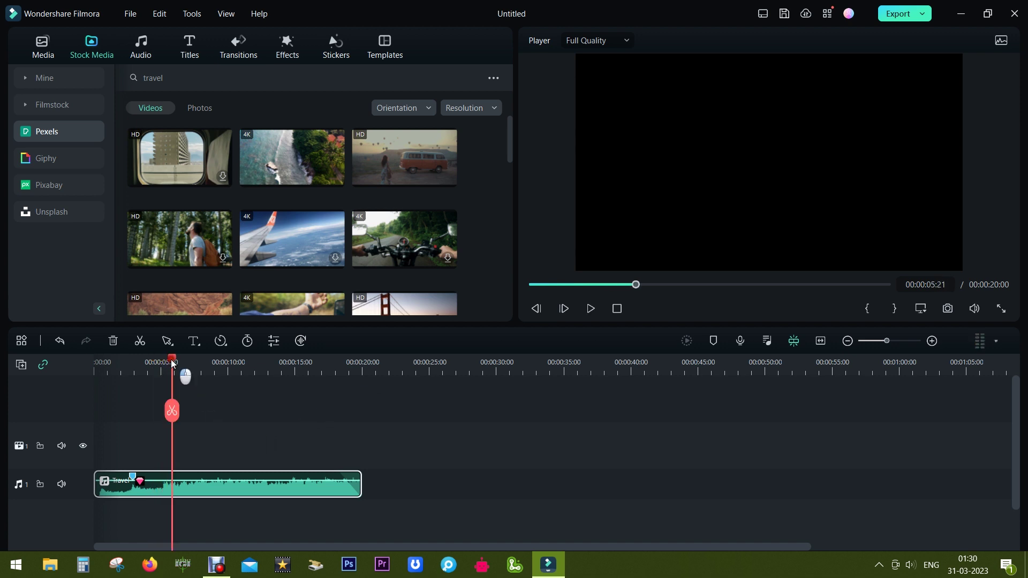
pyautogui.moveTo(172, 363); pyautogui.dragTo(162, 363)
pyautogui.press('space')
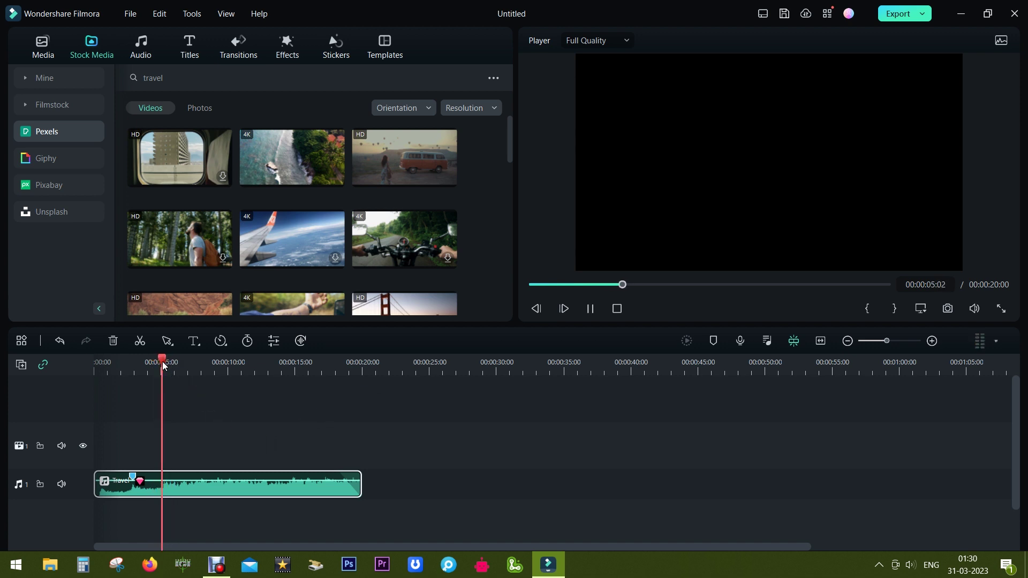
pyautogui.click(164, 363)
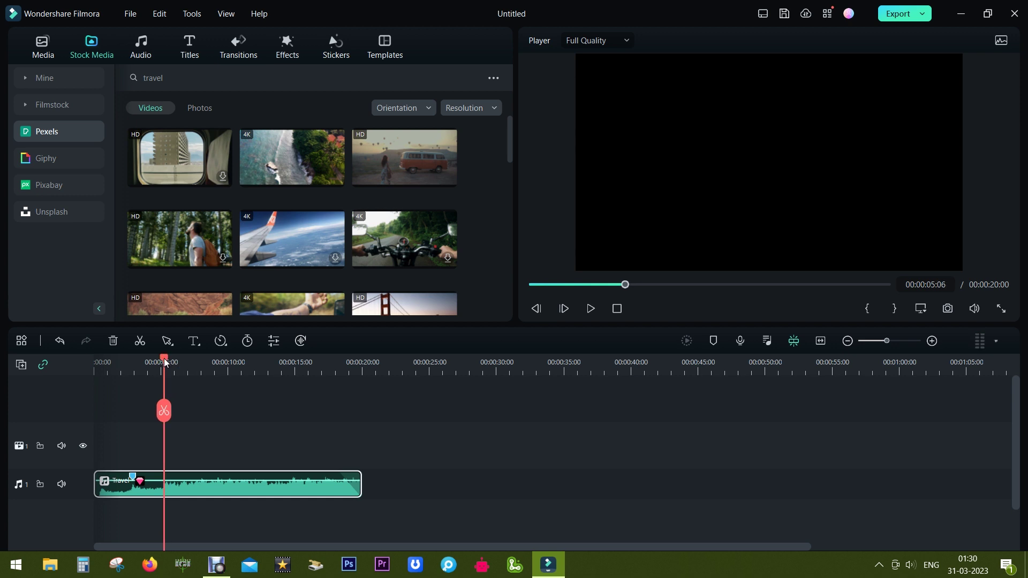
# Find the beat near 00:00:07:07 and add markers at the remaining beats up to 00:00:20.
pyautogui.press('space')
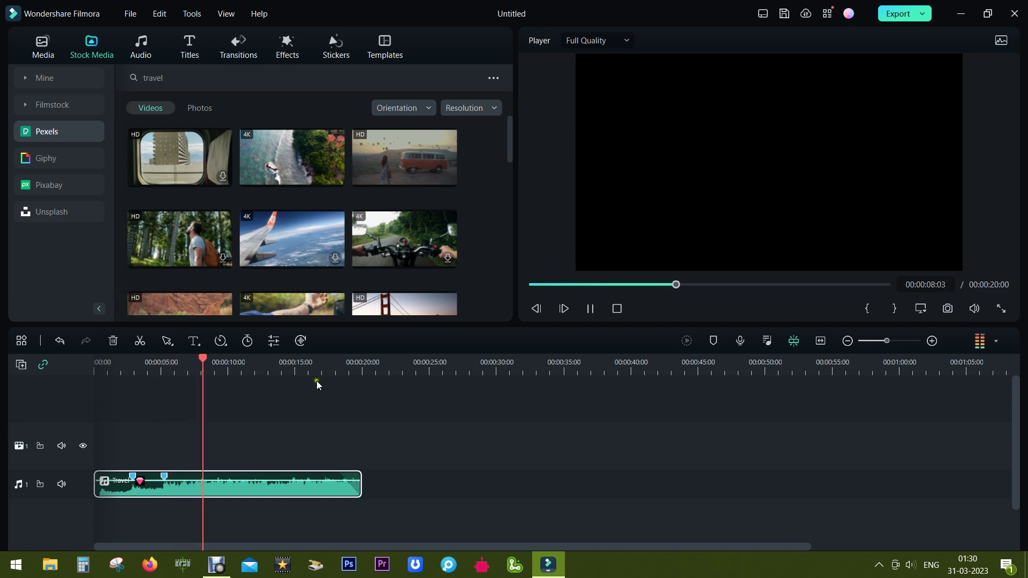
pyautogui.click(209, 360)
pyautogui.moveTo(209, 360); pyautogui.dragTo(191, 362)
pyautogui.press('space')
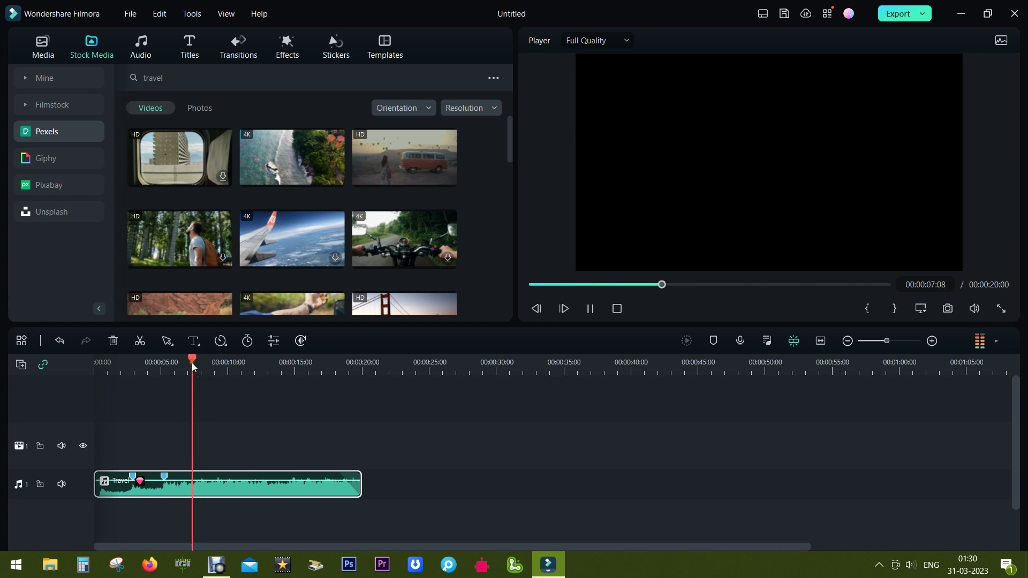
pyautogui.press('m')
pyautogui.press('m')
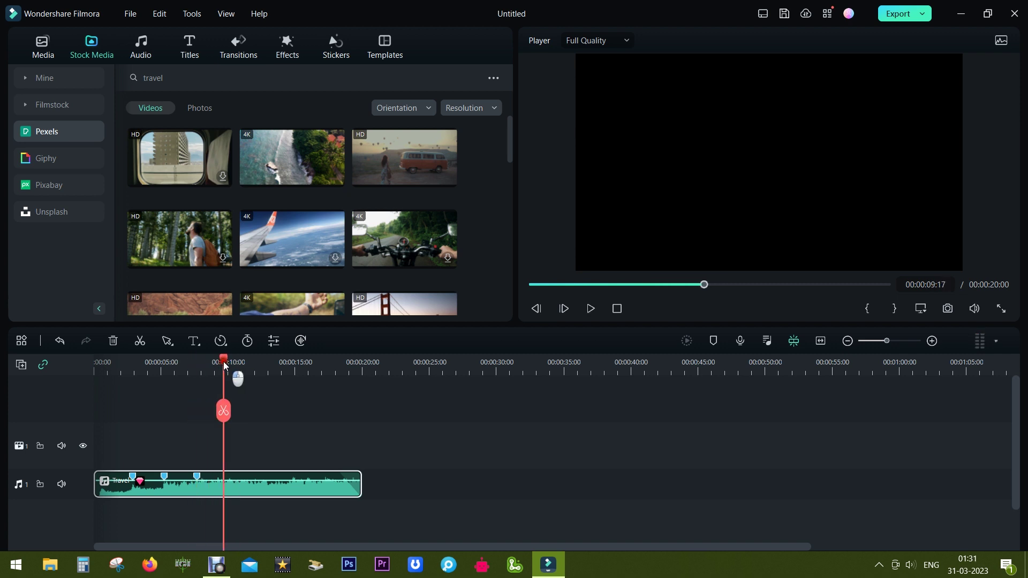
pyautogui.press('m')
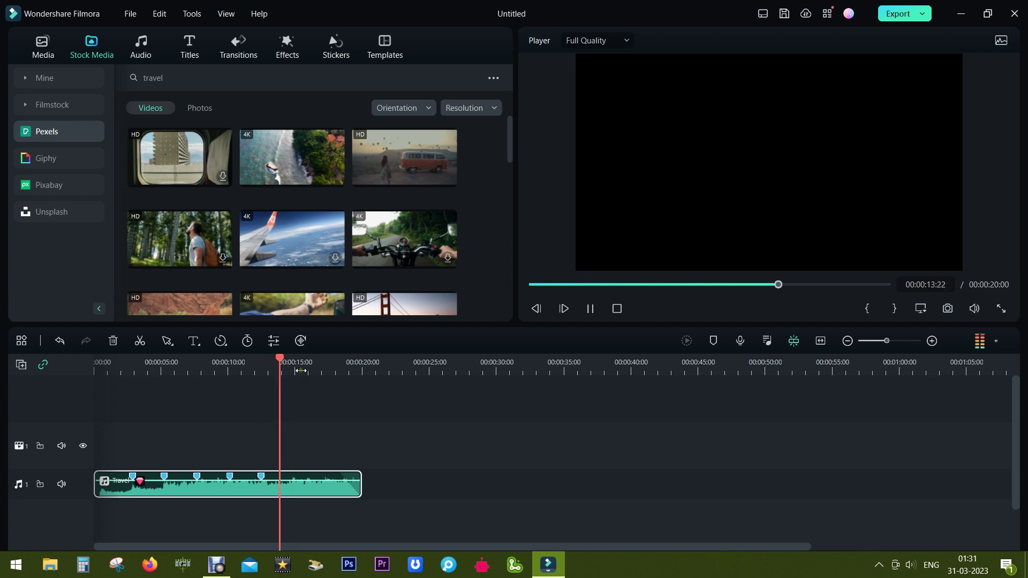
pyautogui.press('m')
pyautogui.click(294, 360)
pyautogui.moveTo(293, 360)
pyautogui.mouseDown()
pyautogui.moveTo(362, 361)
pyautogui.moveTo(27, 376)
pyautogui.mouseUp()
pyautogui.press('m')
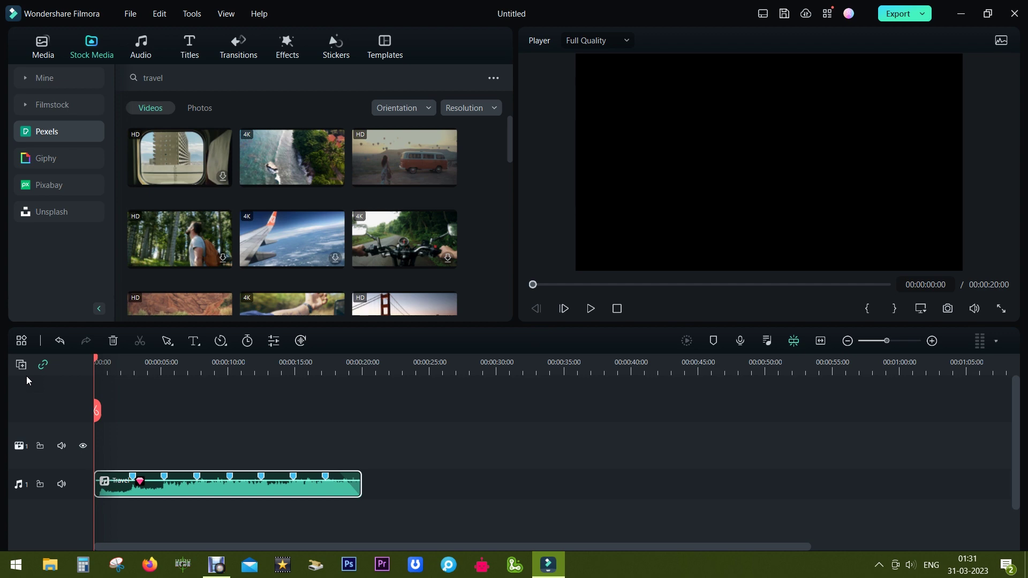
# Place the motorcycle clip, keep 1920 x 1080 25fps project settings, and trim it to the first beat.
pyautogui.click(395, 235)
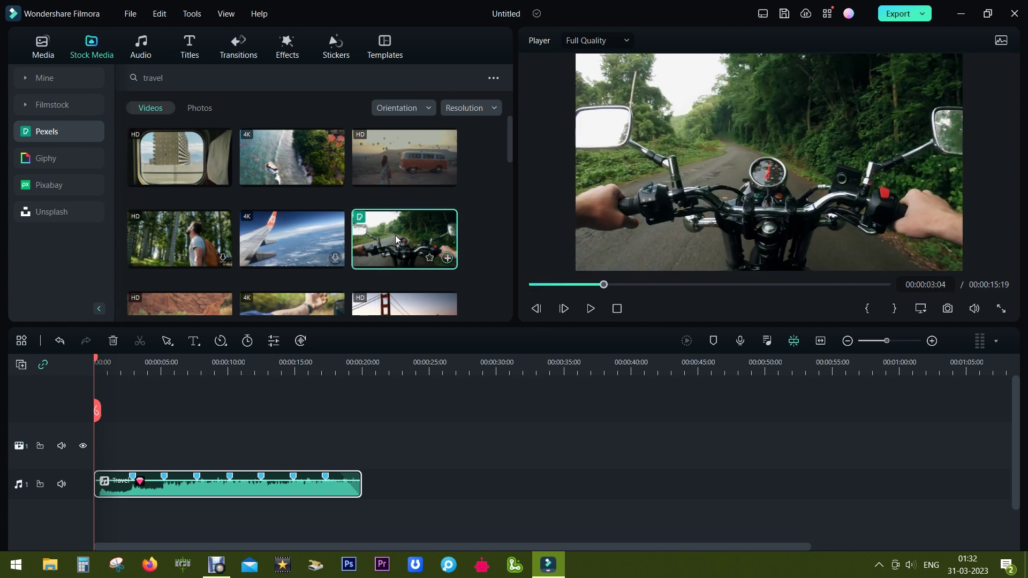
pyautogui.moveTo(400, 235); pyautogui.dragTo(195, 431)
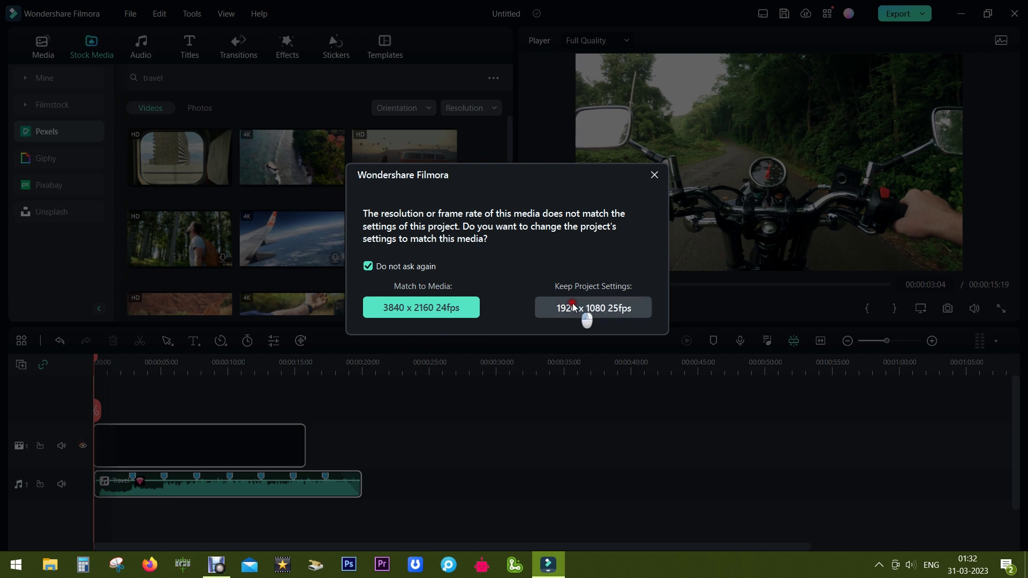
pyautogui.click(586, 313)
pyautogui.moveTo(298, 442); pyautogui.dragTo(136, 440)
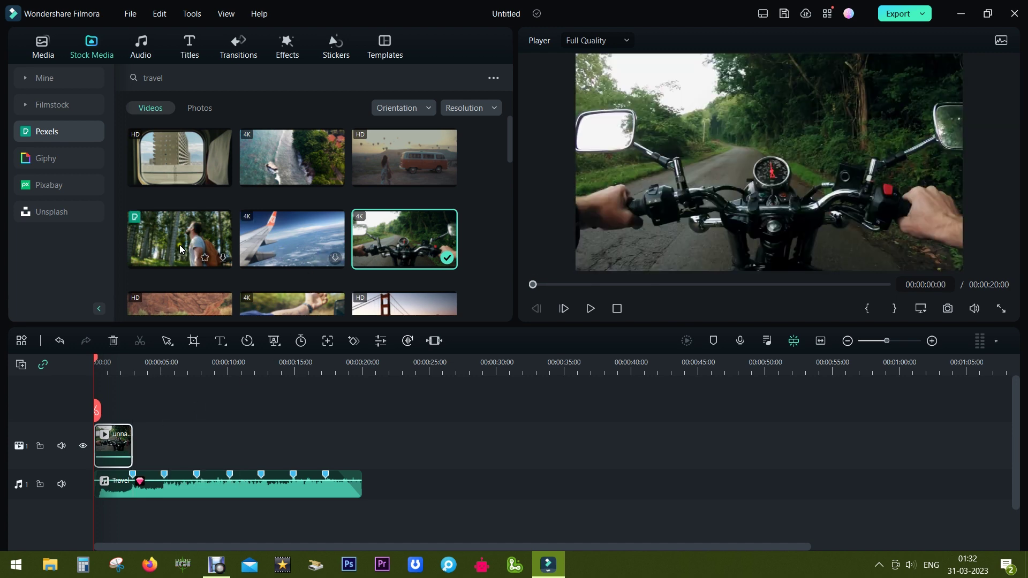
# Add the hiker, bike-riders, bridge and silhouette clips along the video track, then play the montage.
pyautogui.moveTo(176, 237); pyautogui.dragTo(148, 446)
pyautogui.scroll(-2, 397, 153)
pyautogui.moveTo(179, 303); pyautogui.dragTo(195, 446)
pyautogui.scroll(2, 402, 156)
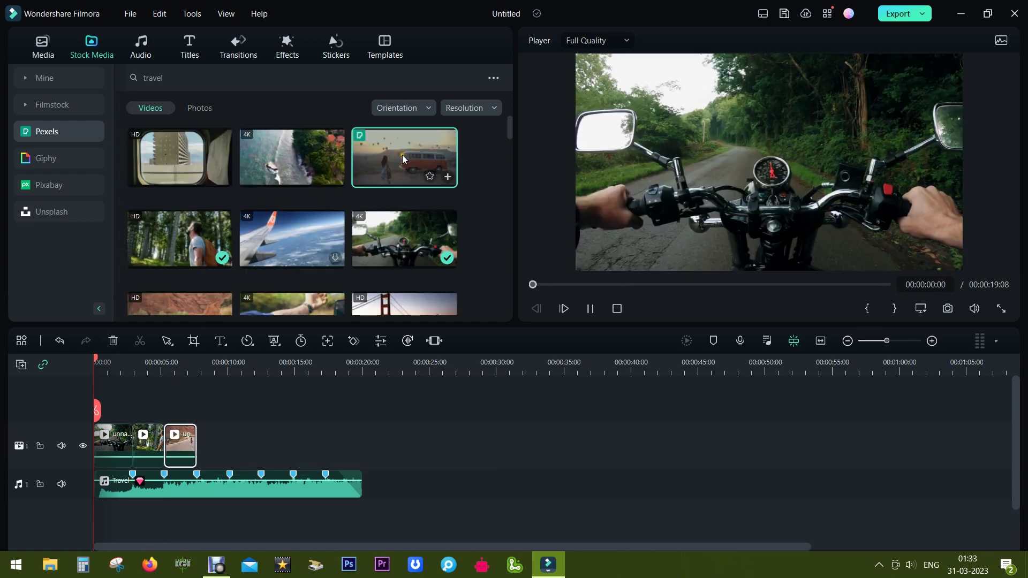
pyautogui.moveTo(403, 156); pyautogui.dragTo(215, 445)
pyautogui.scroll(-3, 292, 214)
pyautogui.moveTo(292, 212); pyautogui.dragTo(239, 442)
pyautogui.scroll(-2, 337, 249)
pyautogui.moveTo(401, 211); pyautogui.dragTo(300, 444)
pyautogui.scroll(-2, 292, 214)
pyautogui.moveTo(180, 264); pyautogui.dragTo(324, 442)
pyautogui.scroll(-2, 292, 214)
pyautogui.click(297, 249)
pyautogui.moveTo(297, 249); pyautogui.dragTo(344, 444)
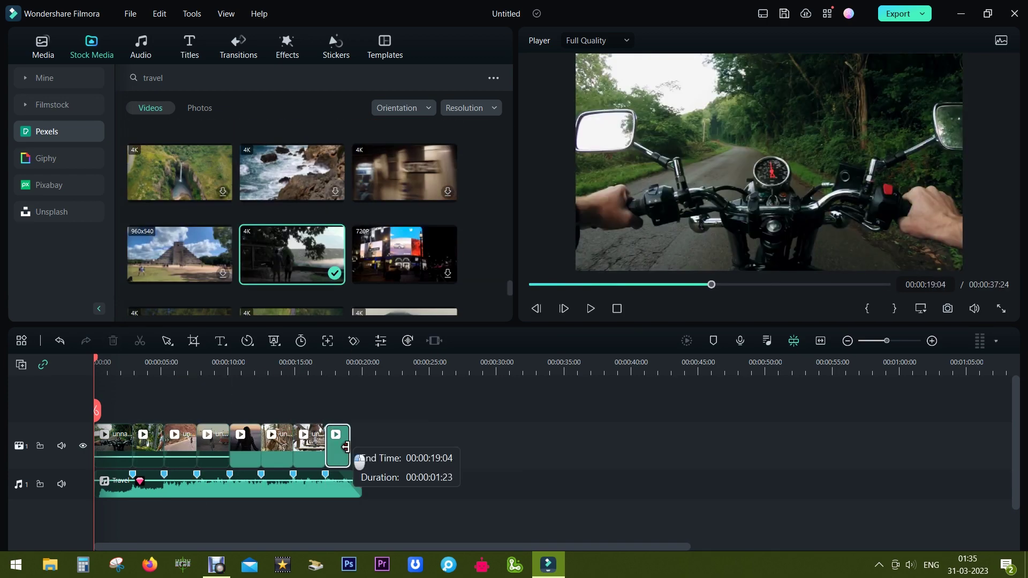
pyautogui.click(590, 309)
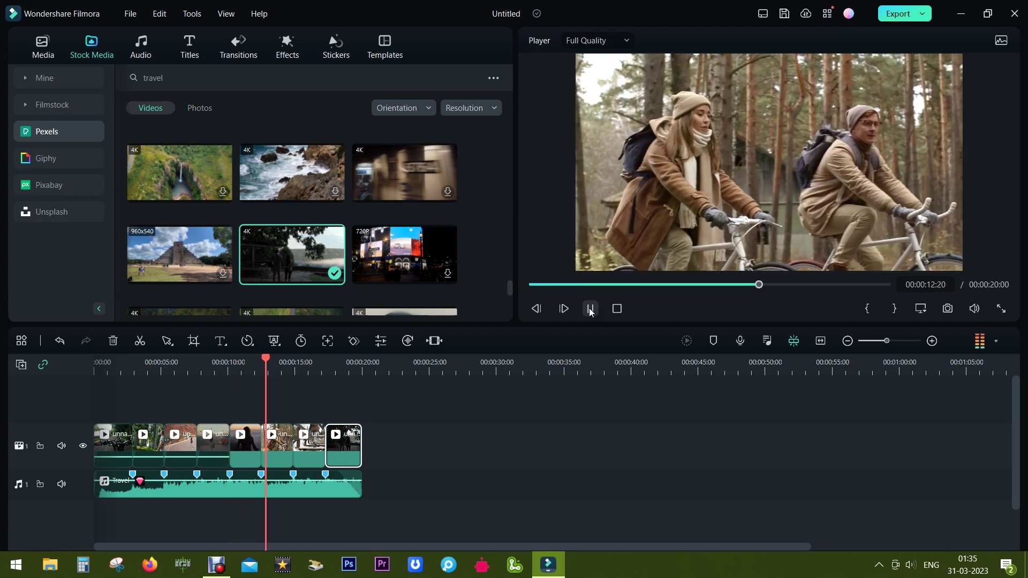
# Pause the montage preview and rewind the playhead to 00:00:00:00.
pyautogui.click(590, 309)
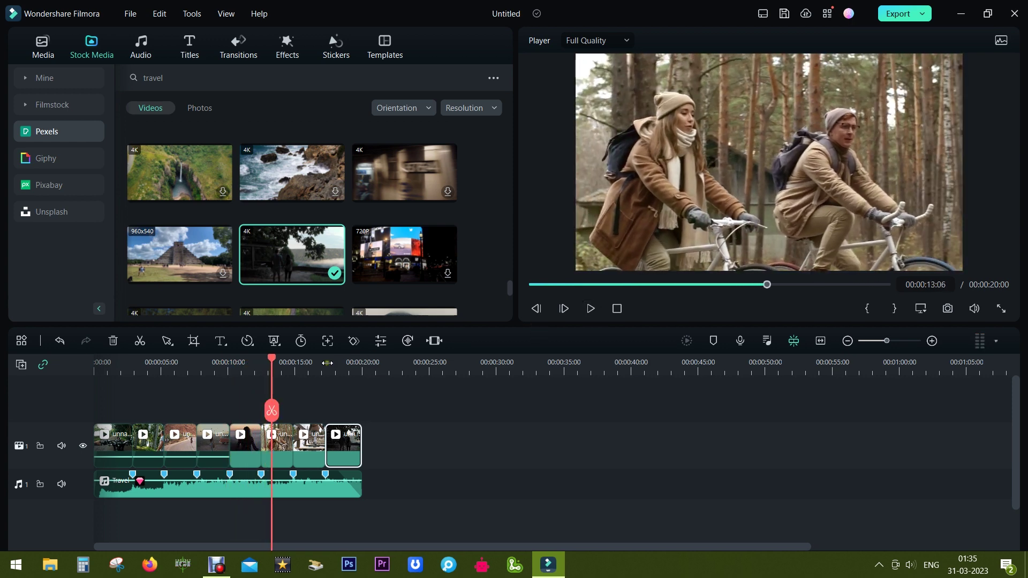
pyautogui.moveTo(271, 360); pyautogui.dragTo(53, 378)
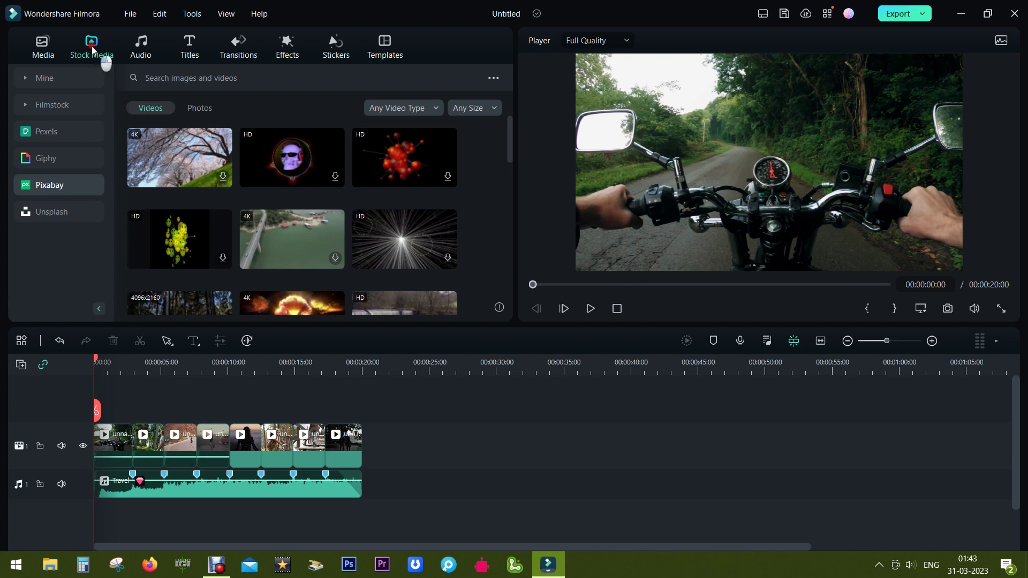
# Add two Black solid-colour clips from Filmstock on new tracks 2 and 3.
pyautogui.click(201, 110)
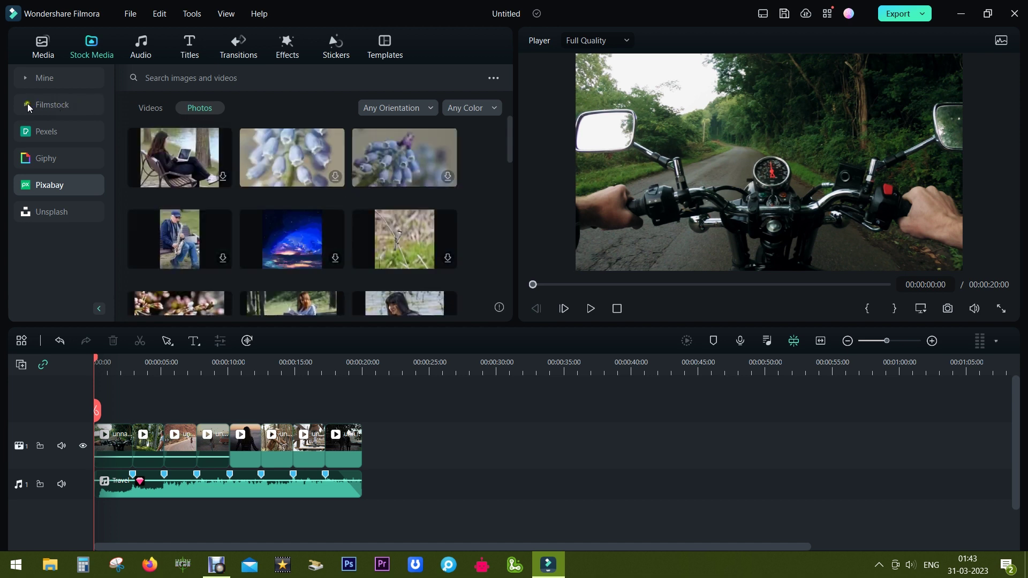
pyautogui.click(27, 105)
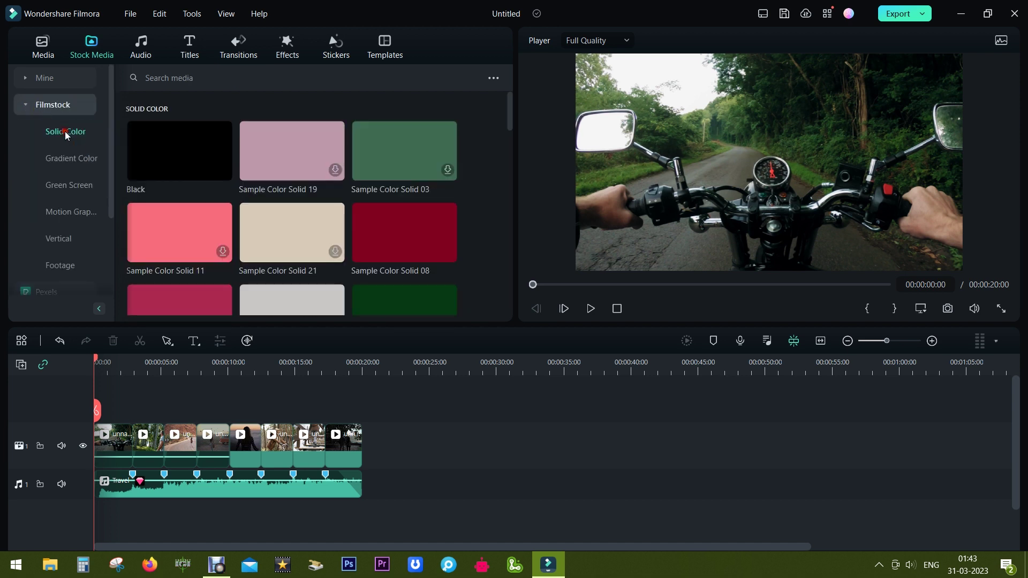
pyautogui.click(175, 147)
pyautogui.moveTo(176, 147); pyautogui.dragTo(98, 404)
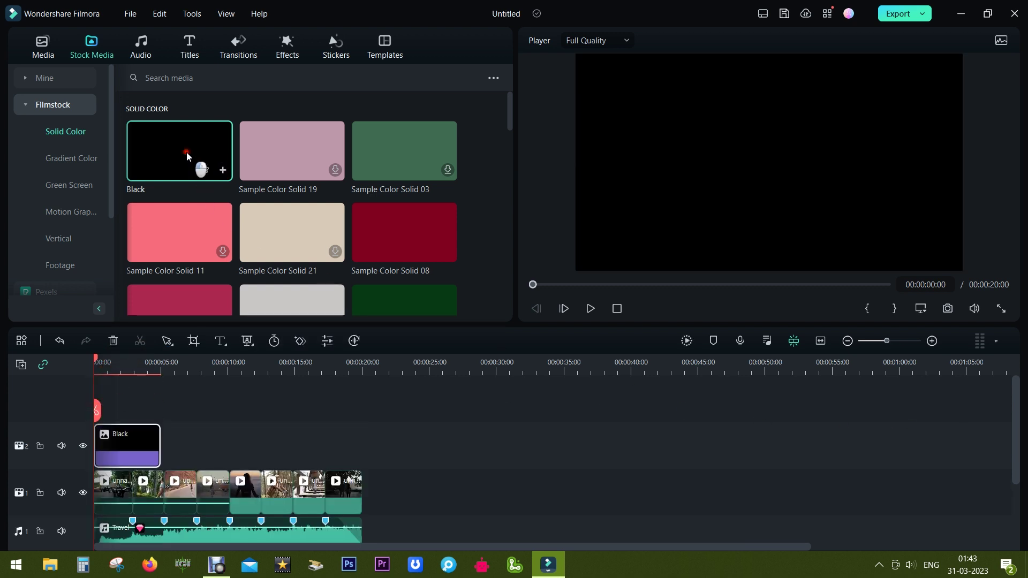
pyautogui.moveTo(194, 160); pyautogui.dragTo(93, 393)
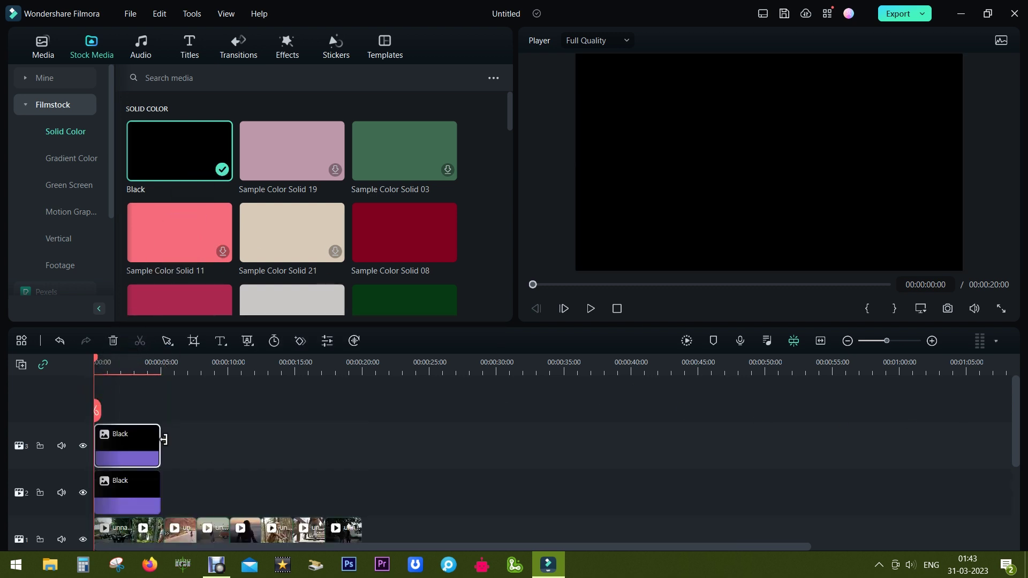
# Extend both black clips to end at 00:00:20:00.
pyautogui.moveTo(158, 493); pyautogui.dragTo(362, 488)
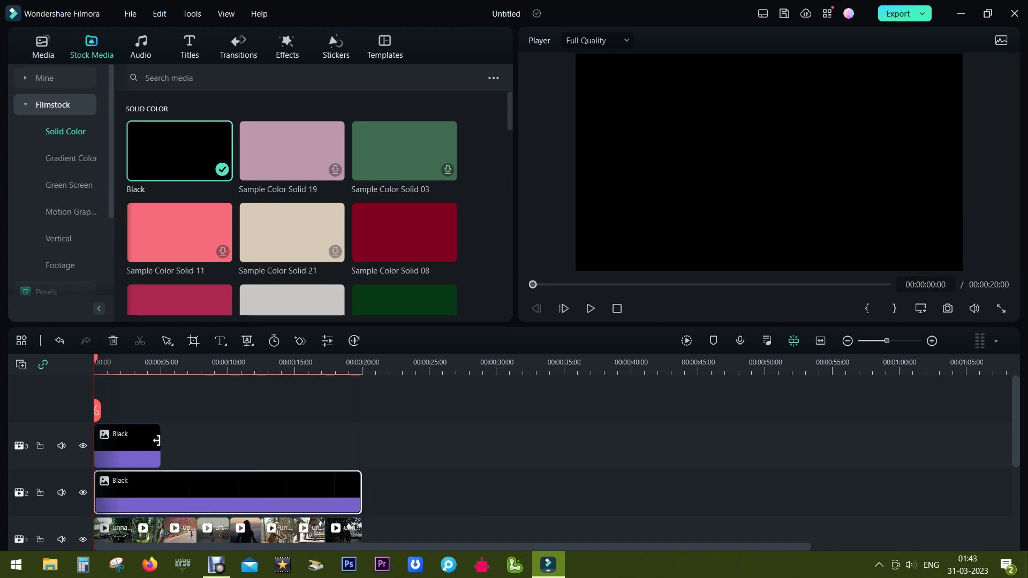
pyautogui.moveTo(160, 439); pyautogui.dragTo(362, 439)
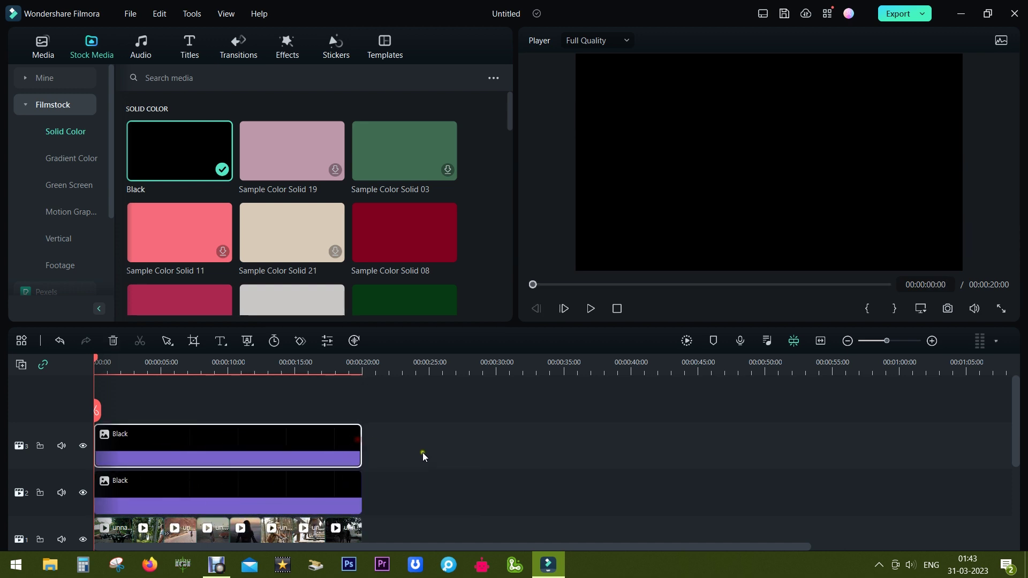
pyautogui.moveTo(1019, 450); pyautogui.dragTo(1021, 465)
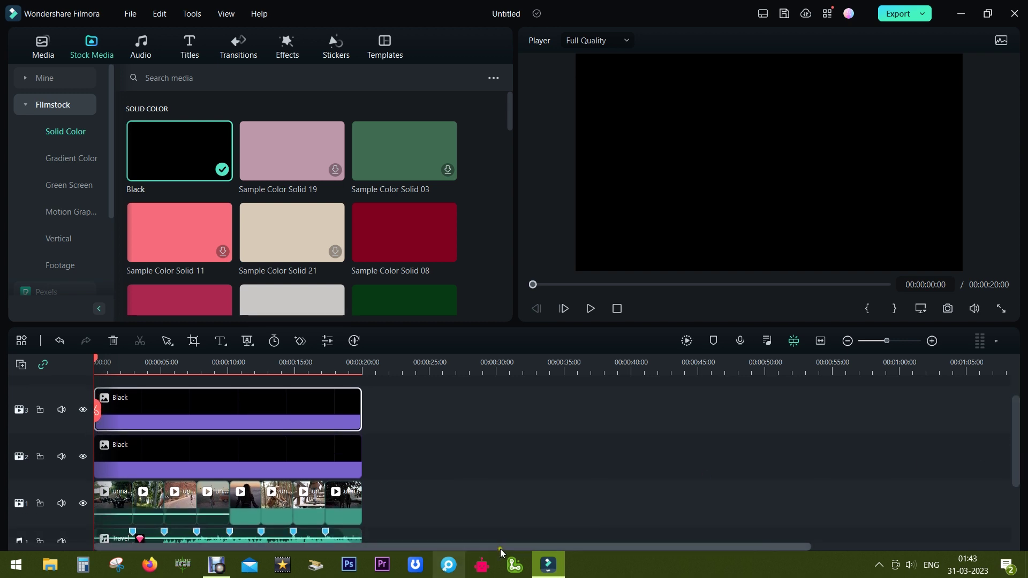
pyautogui.doubleClick(189, 407)
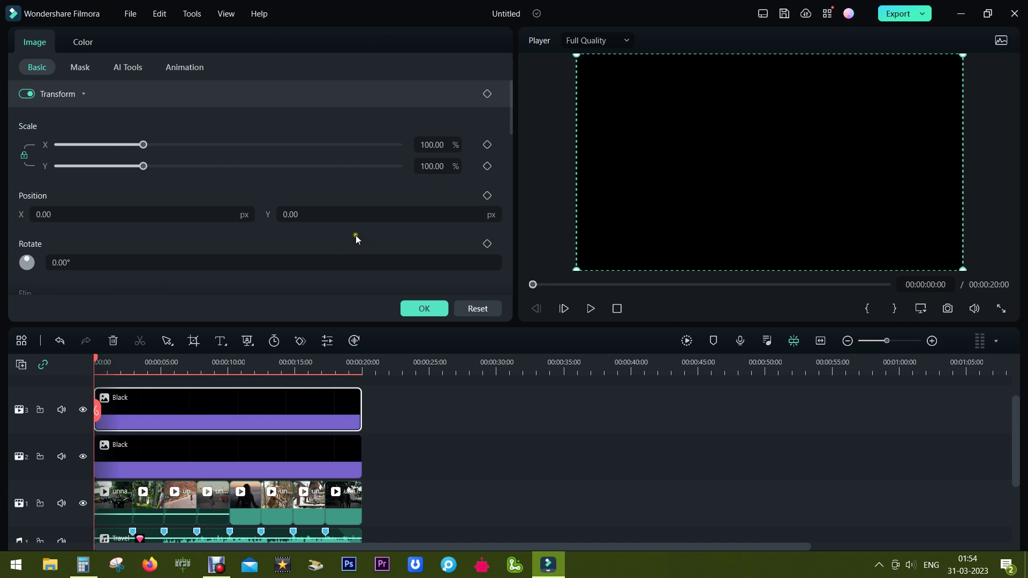
# Set the top black clip's Position Y to 540 with a keyframe, then move the playhead about 3 seconds in.
pyautogui.click(290, 215)
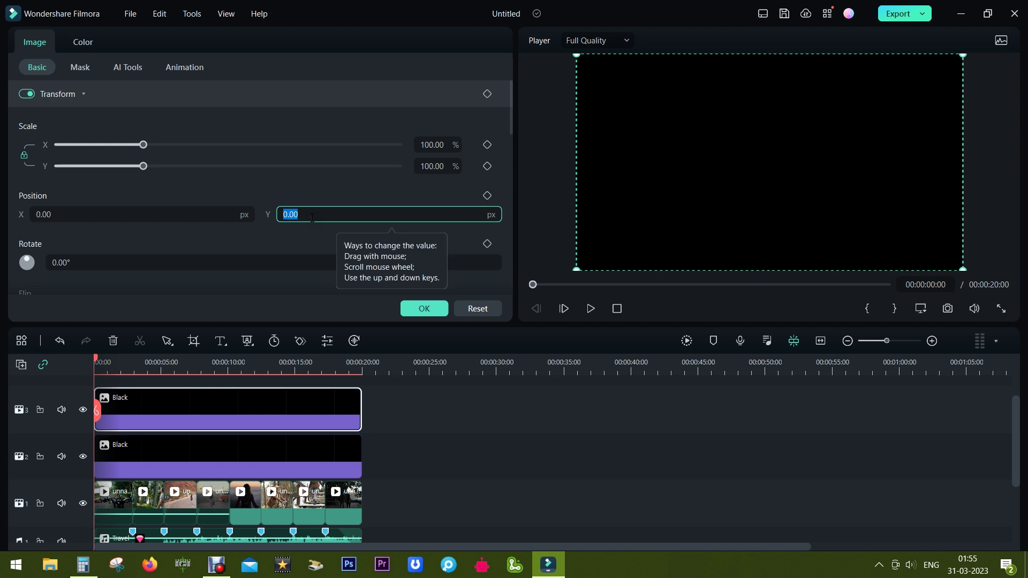
pyautogui.write('5')
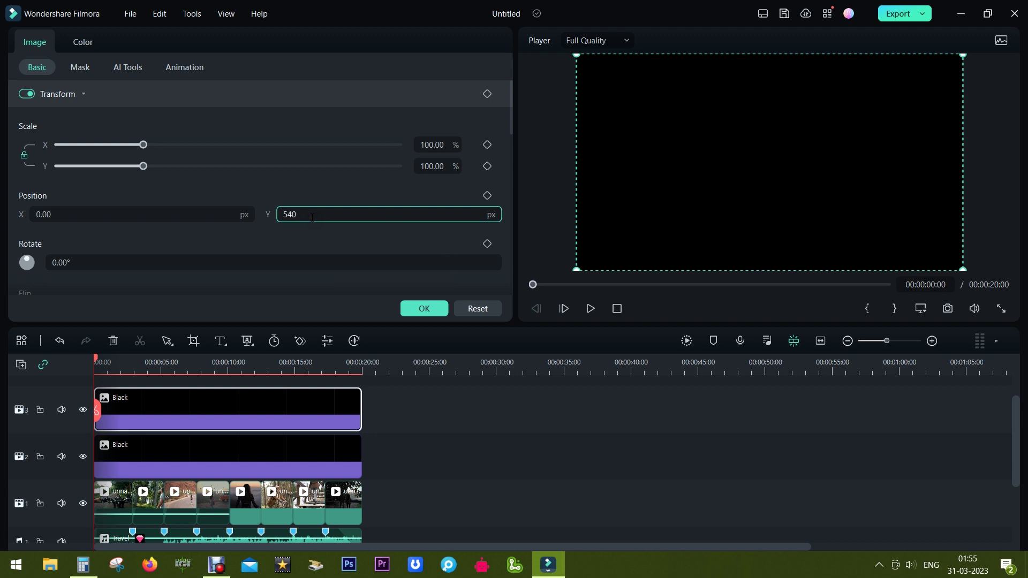
pyautogui.write('40')
pyautogui.click(487, 196)
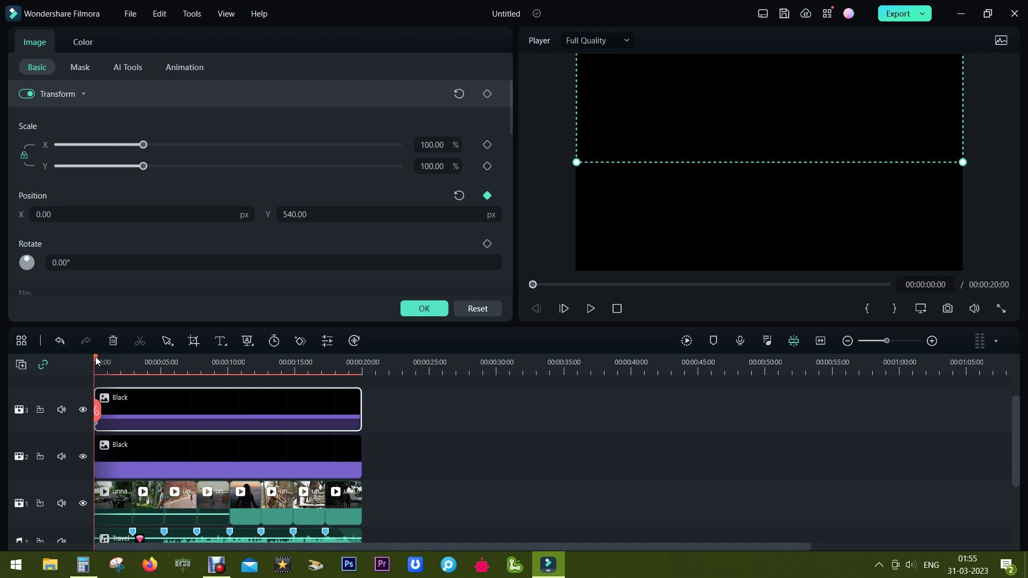
pyautogui.moveTo(97, 362); pyautogui.dragTo(136, 367)
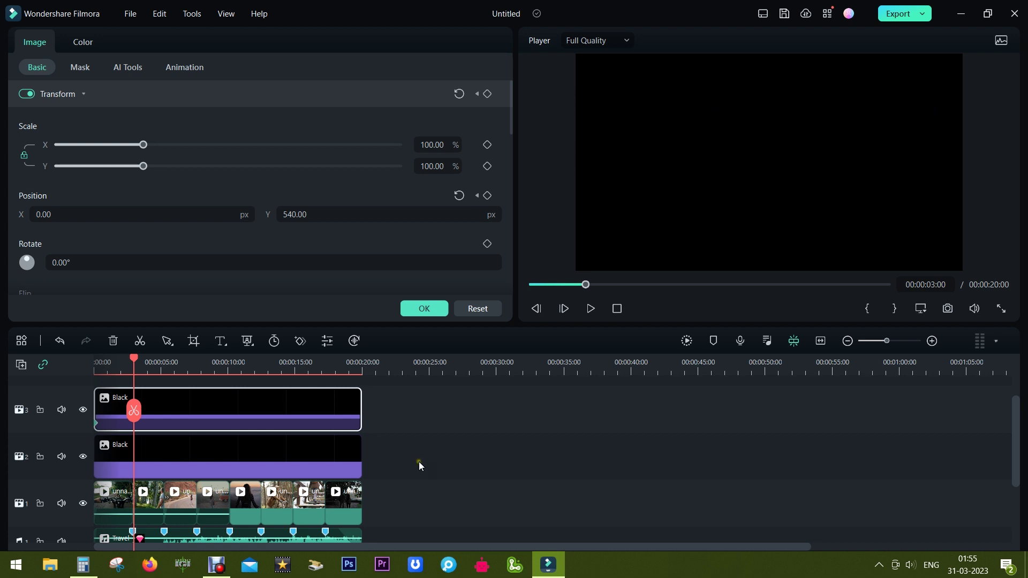
pyautogui.click(82, 564)
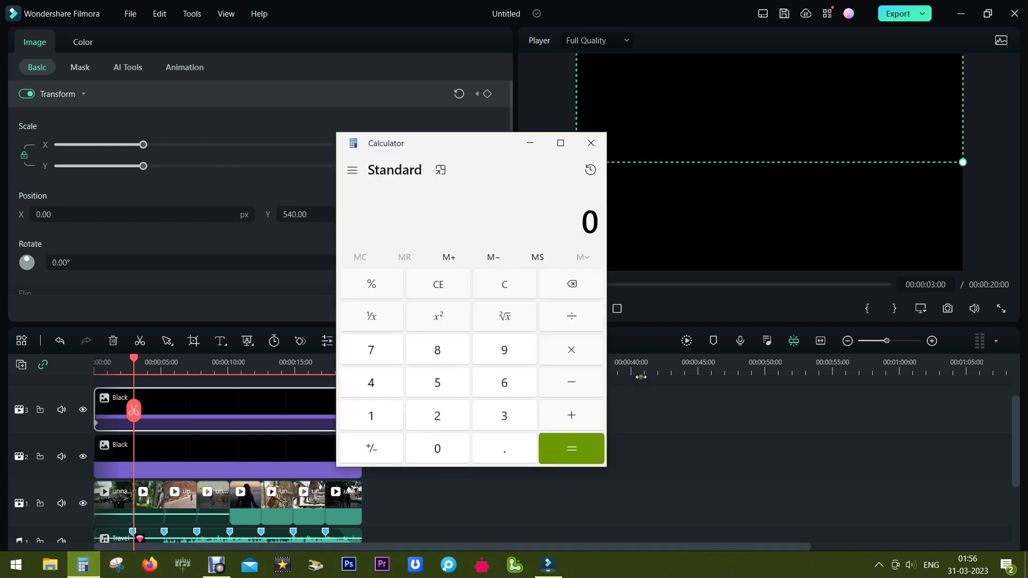
# Compute the 21:9 picture height: 1920 ÷ 21 × 9 = 822.857.
pyautogui.click(389, 420)
pyautogui.click(503, 353)
pyautogui.click(437, 418)
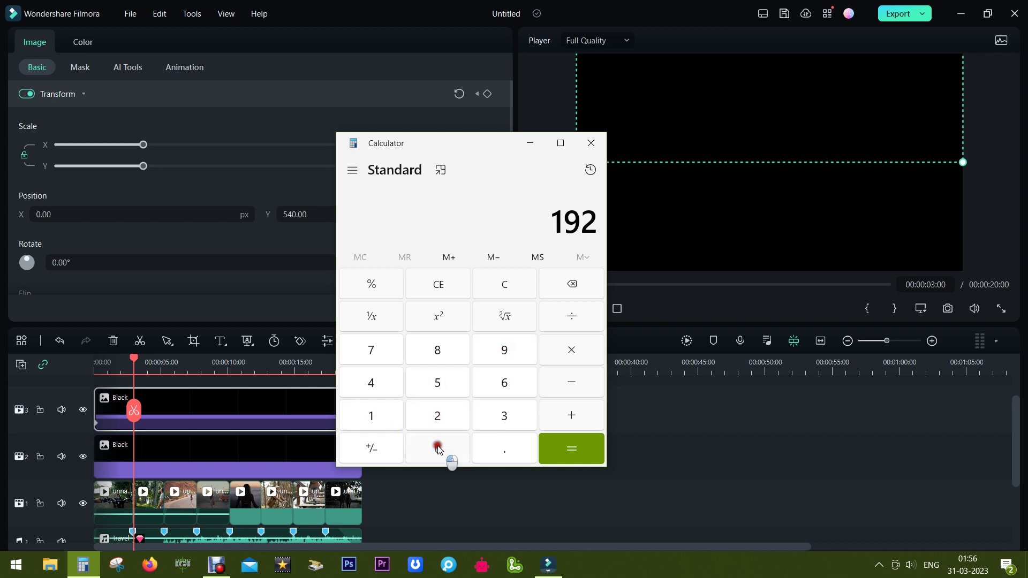
pyautogui.click(439, 450)
pyautogui.click(557, 323)
pyautogui.click(449, 419)
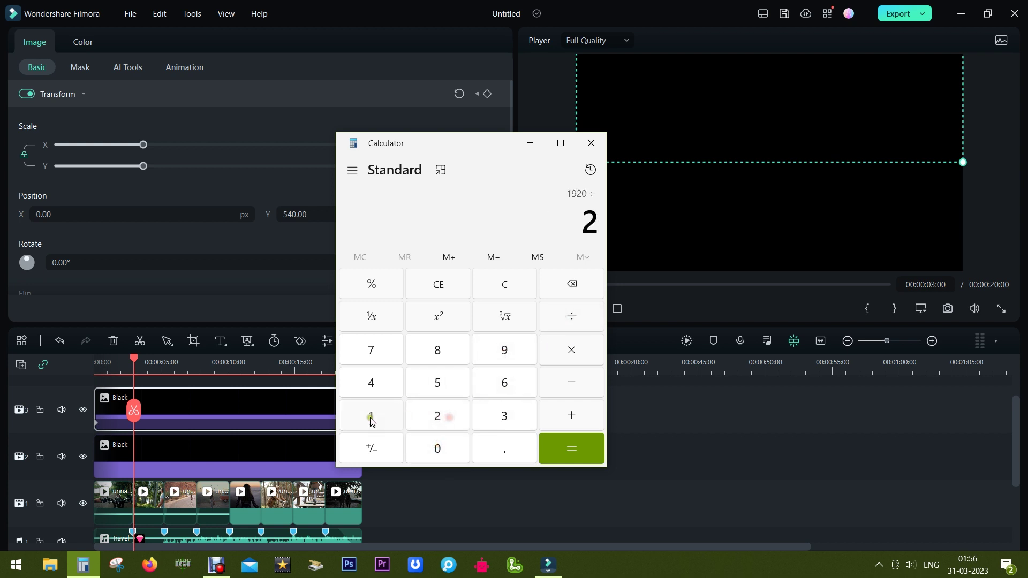
pyautogui.click(371, 417)
pyautogui.click(572, 448)
pyautogui.click(570, 350)
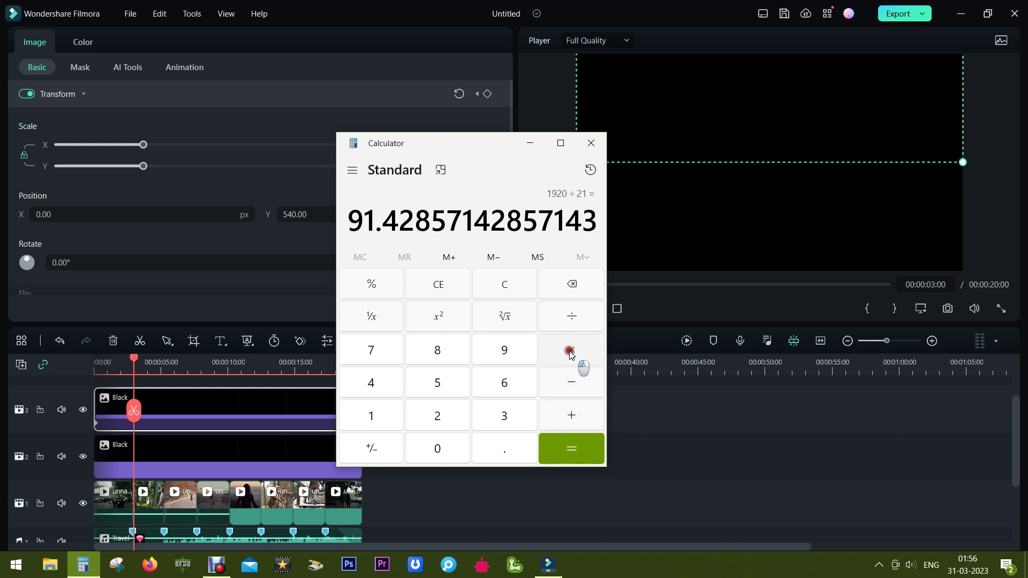
pyautogui.click(518, 349)
pyautogui.click(560, 442)
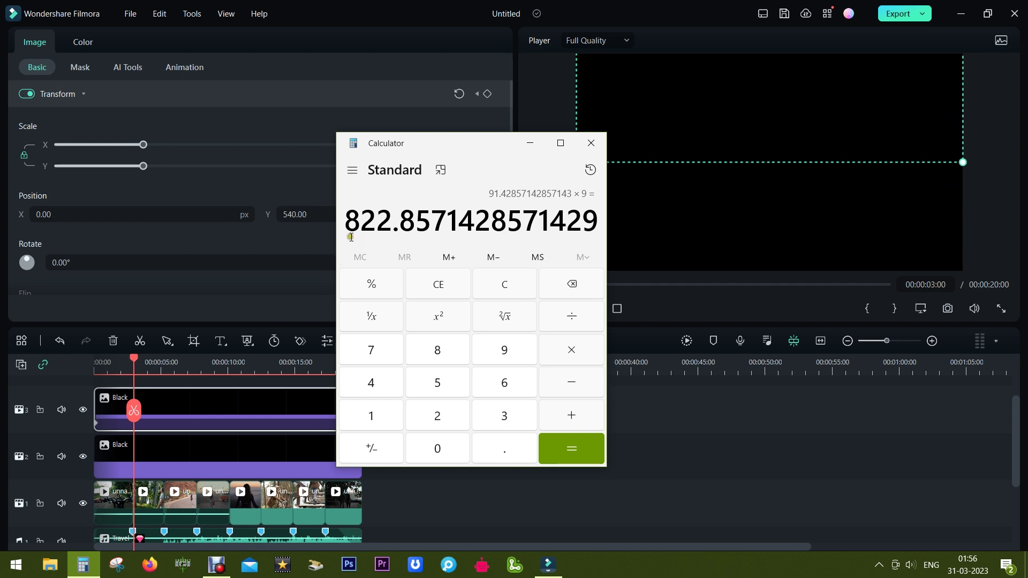
# Subtract 1080 to get -257.14 and halve it for each bar's offset.
pyautogui.click(572, 384)
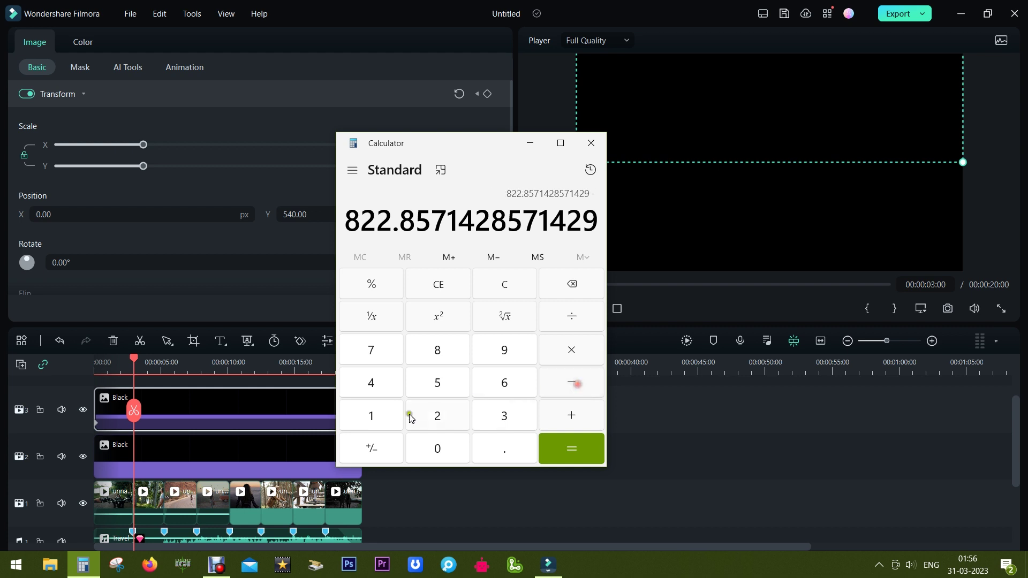
pyautogui.click(370, 416)
pyautogui.click(435, 446)
pyautogui.click(443, 352)
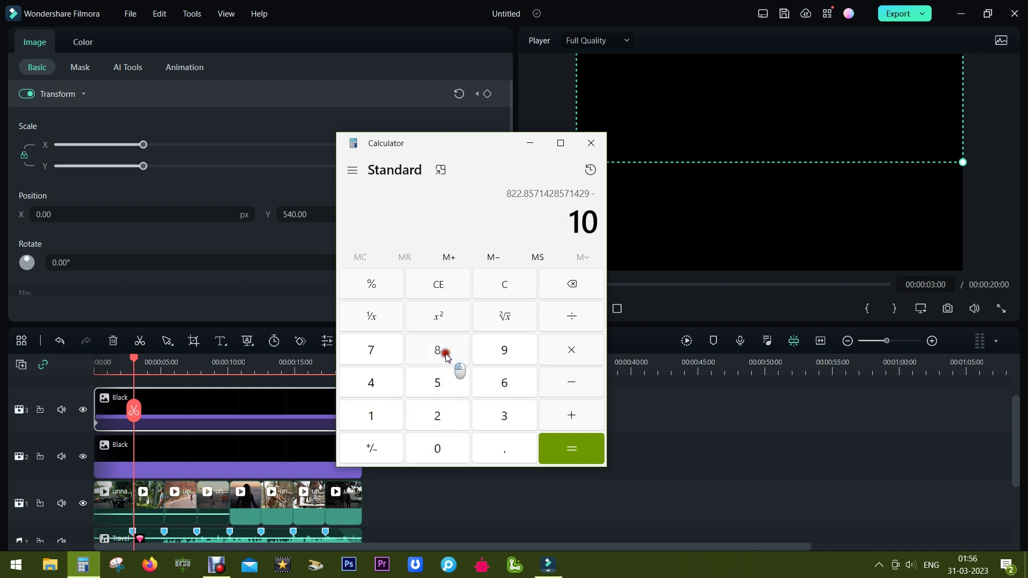
pyautogui.click(453, 447)
pyautogui.click(557, 449)
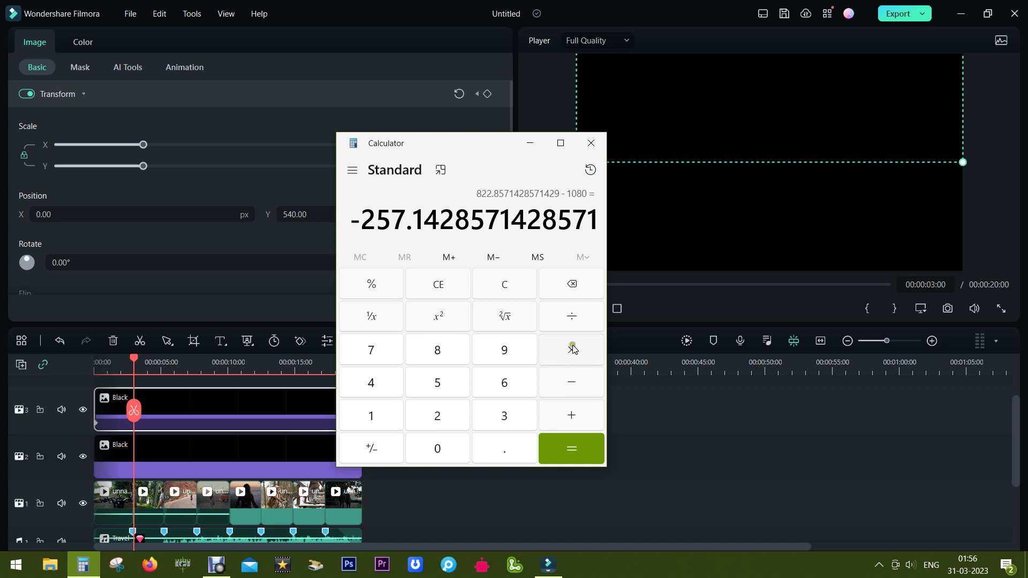
pyautogui.click(571, 317)
pyautogui.click(442, 418)
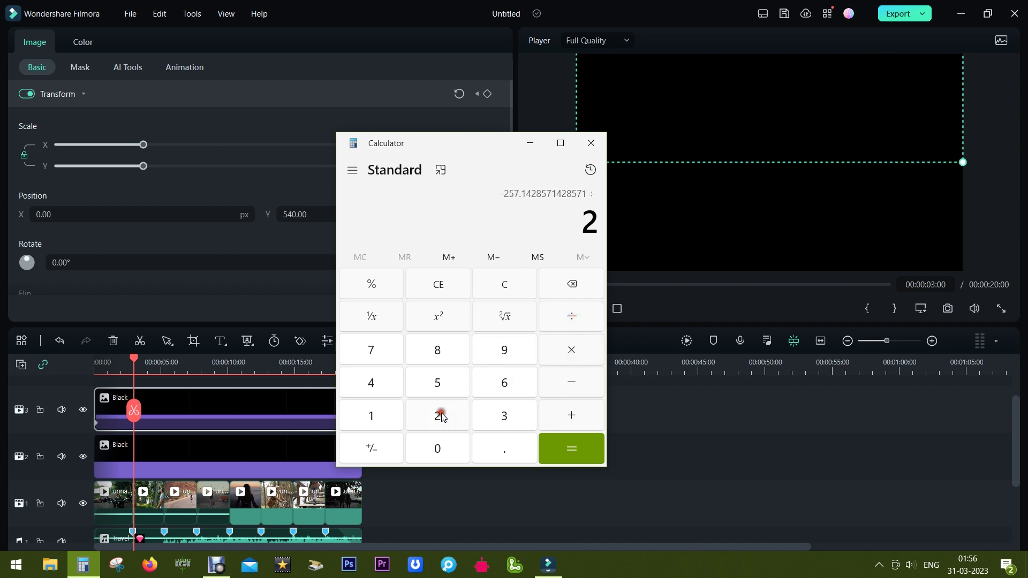
pyautogui.click(594, 455)
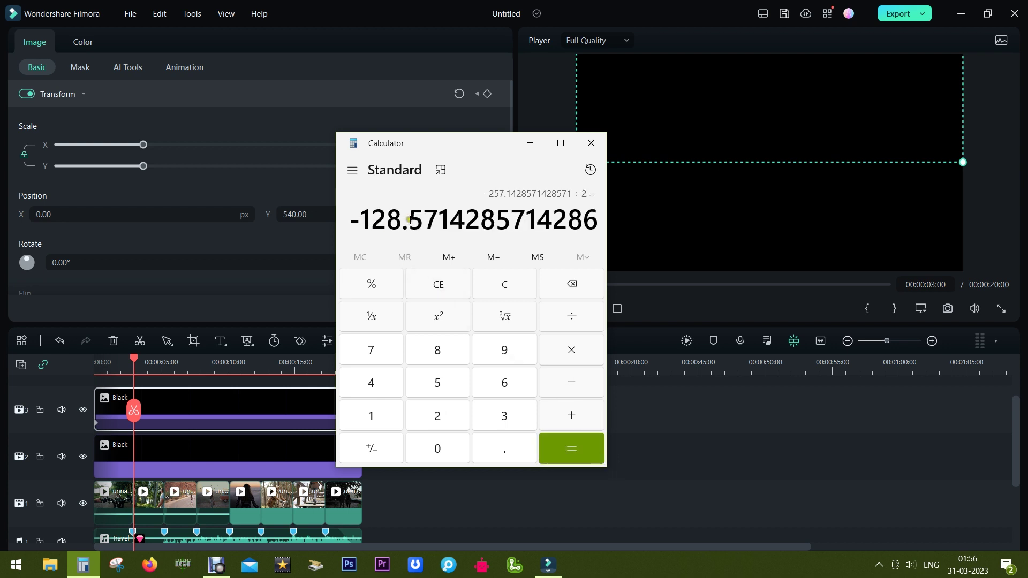
# Clear and calculate 1080 − 128.5 = 951.5, then minimize Calculator.
pyautogui.click(518, 286)
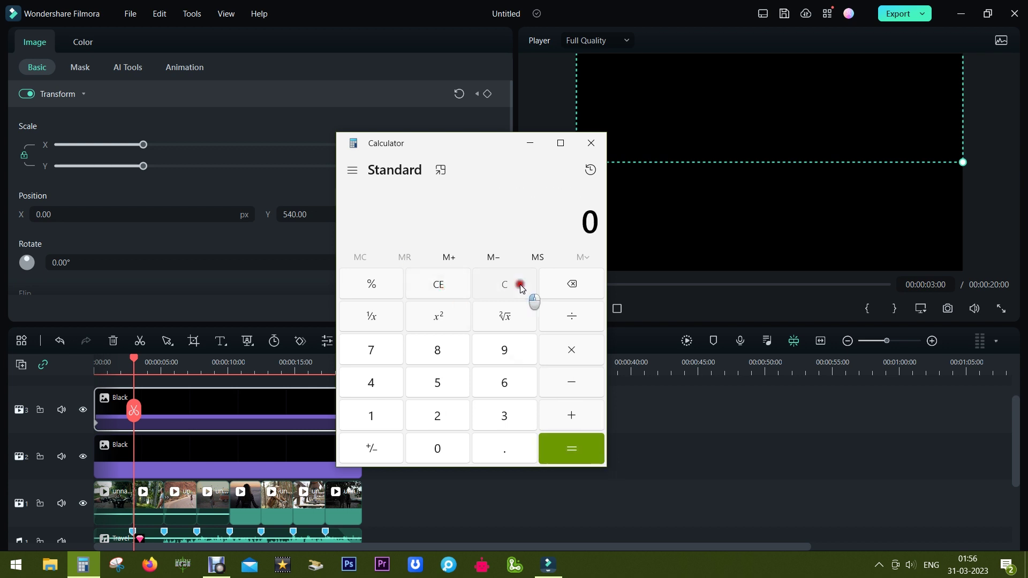
pyautogui.click(394, 416)
pyautogui.click(423, 448)
pyautogui.click(437, 350)
pyautogui.click(439, 448)
pyautogui.click(554, 380)
pyautogui.click(393, 423)
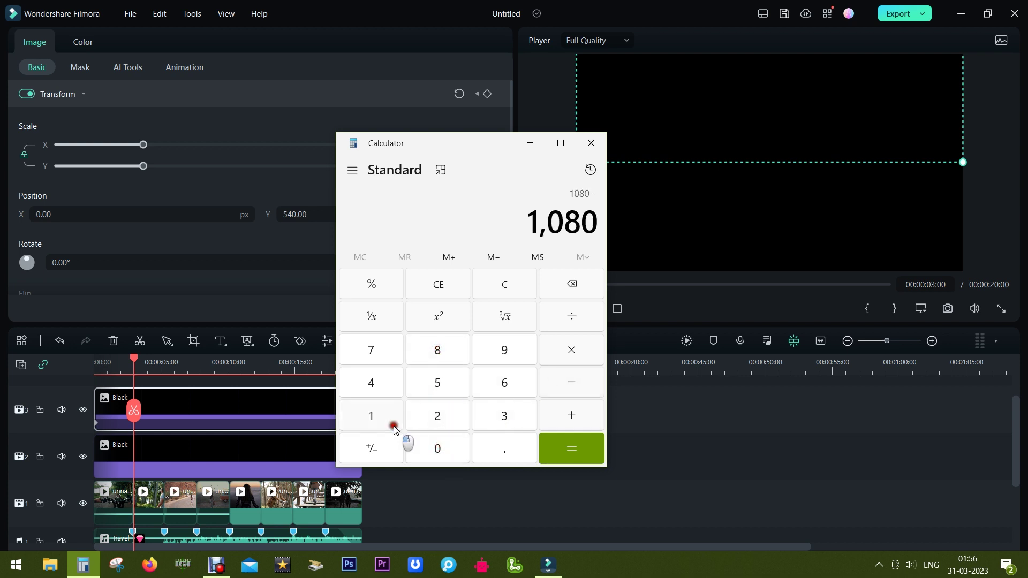
pyautogui.click(423, 417)
pyautogui.click(437, 350)
pyautogui.click(500, 453)
pyautogui.click(438, 383)
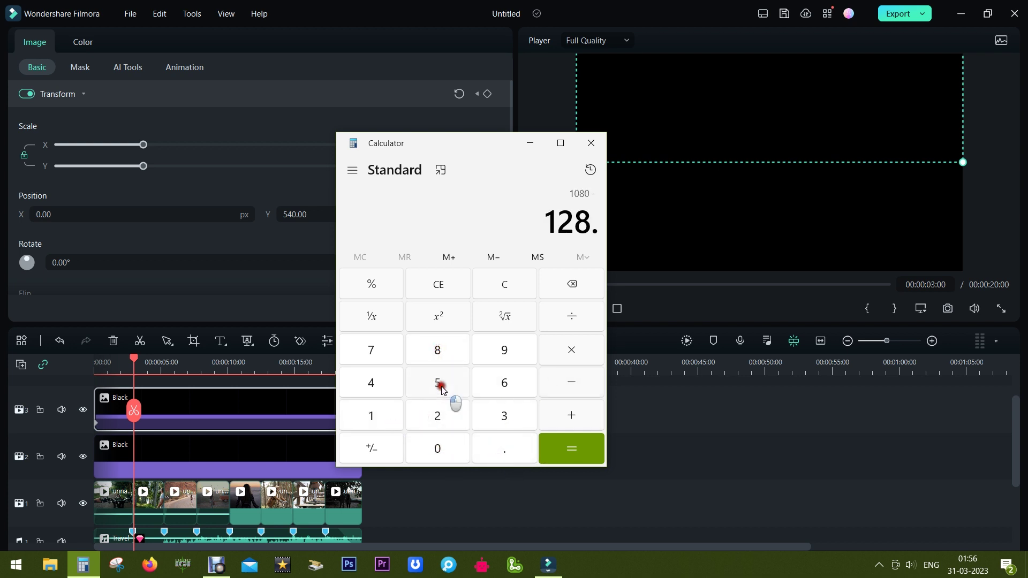
pyautogui.click(544, 448)
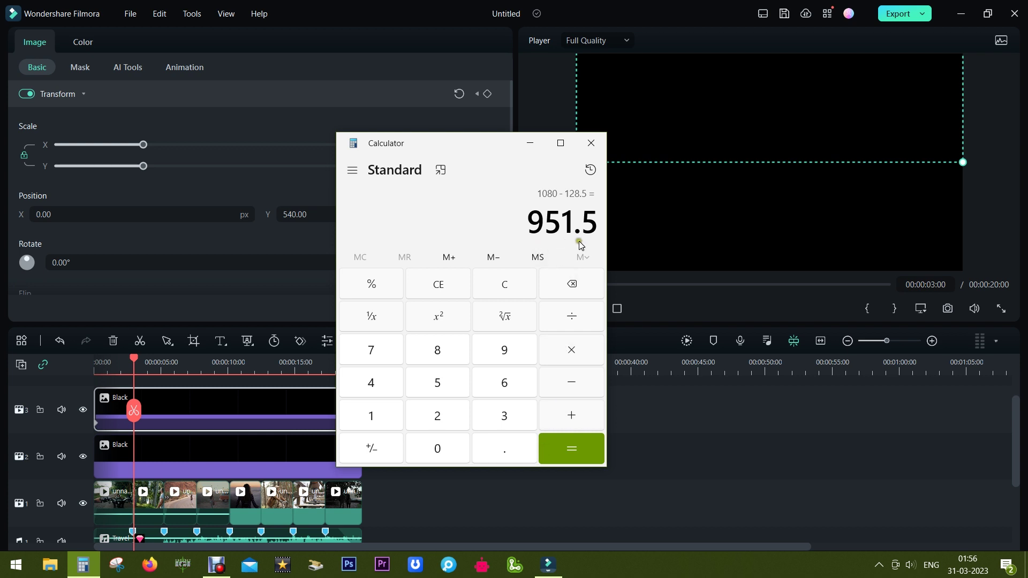
pyautogui.click(530, 143)
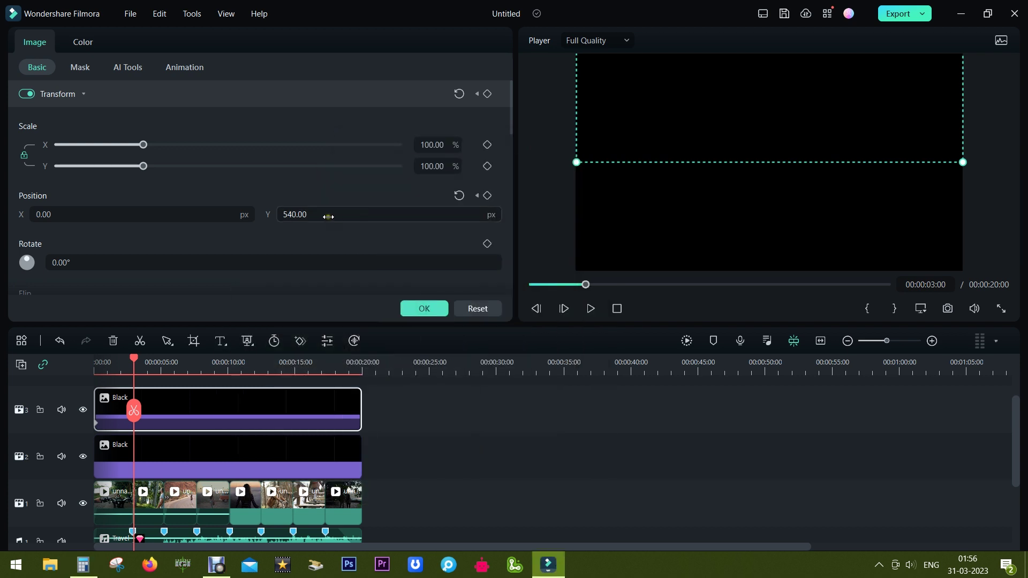
# Set the top black clip's Position Y to 951.5 and hide track 2's black layer.
pyautogui.click(328, 216)
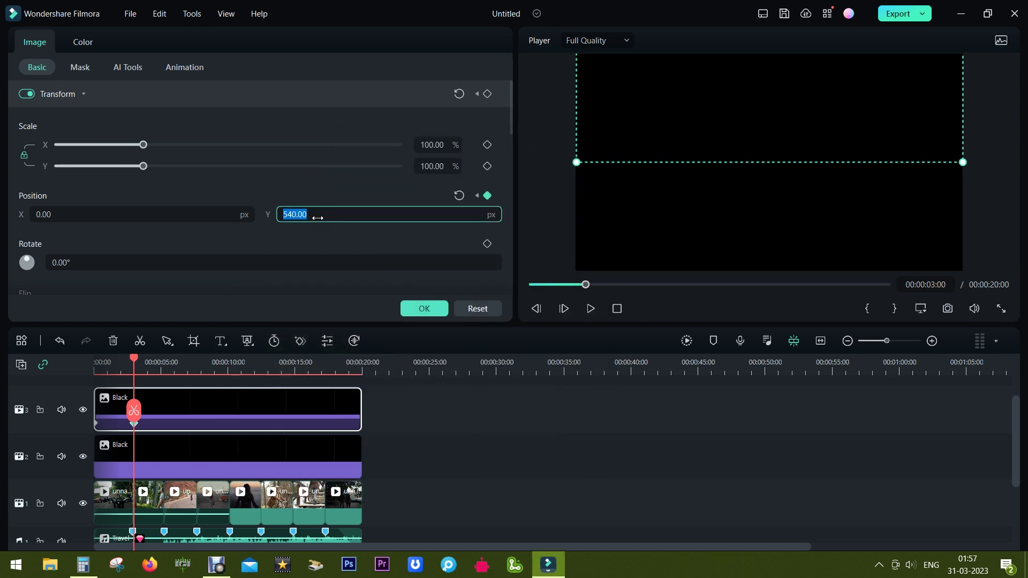
pyautogui.write('951.5')
pyautogui.click(424, 308)
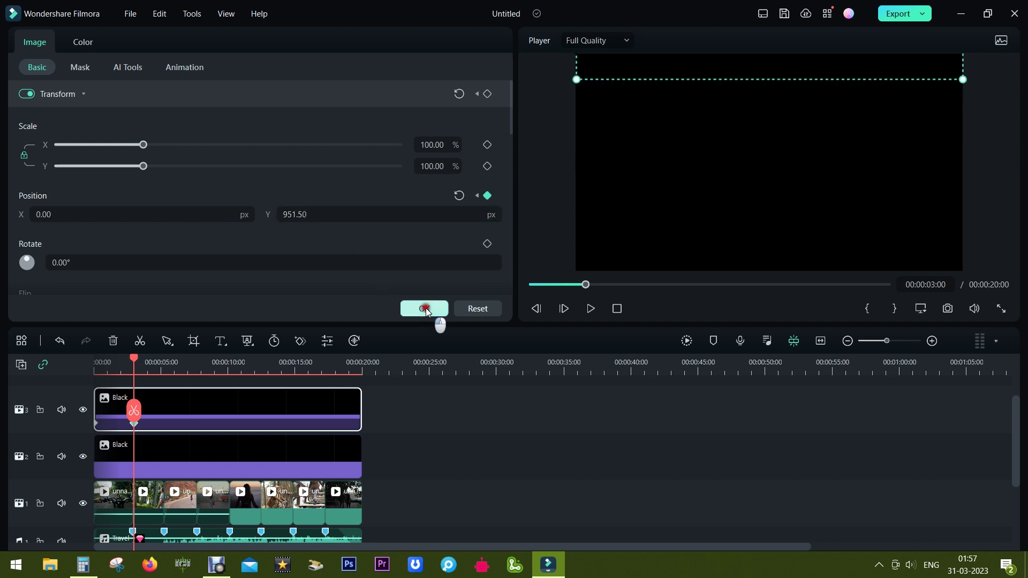
pyautogui.click(82, 457)
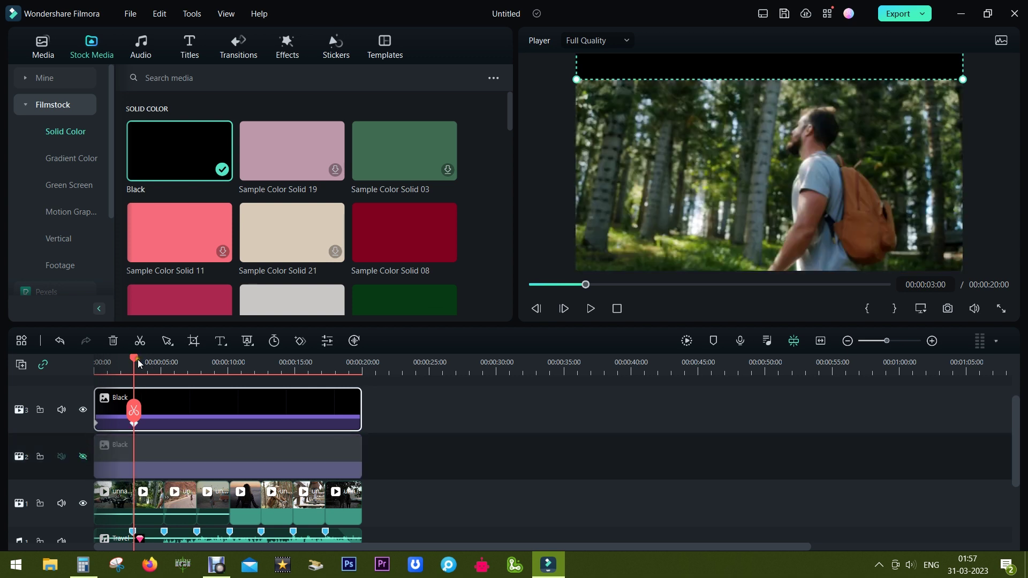
# Preview the top bar animation from the start and stop playback.
pyautogui.press('Home')
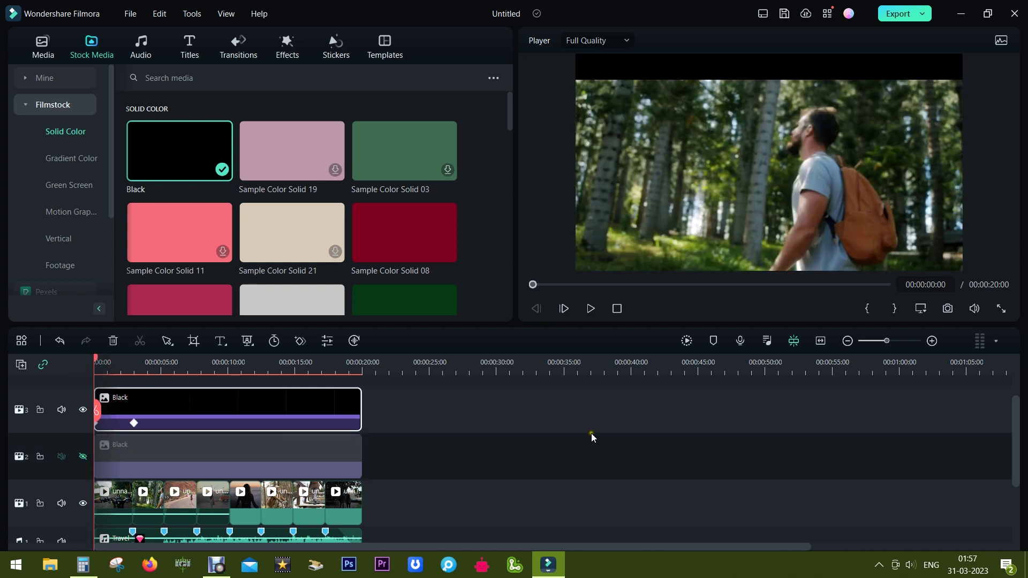
pyautogui.click(592, 436)
pyautogui.click(590, 309)
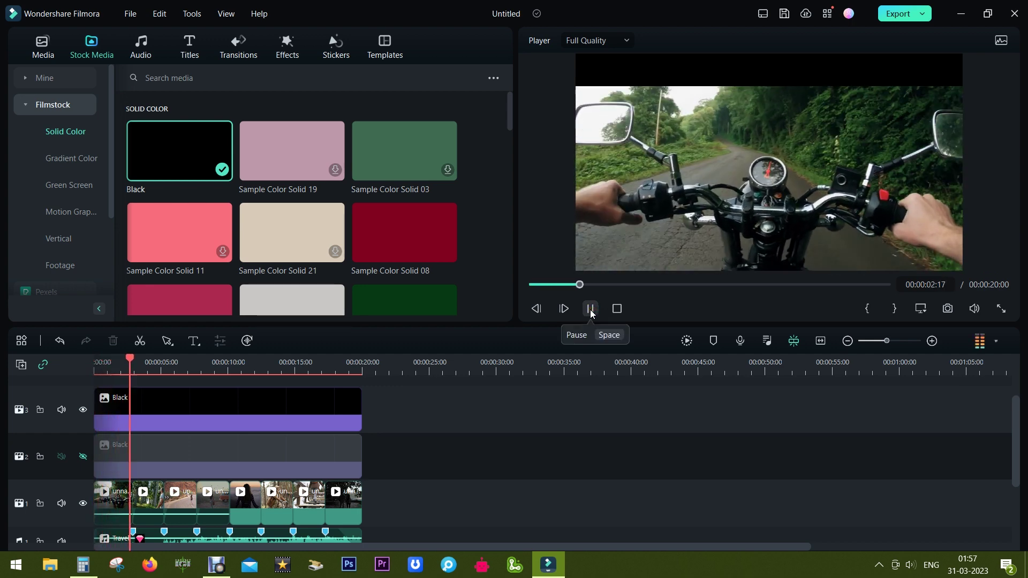
pyautogui.click(590, 309)
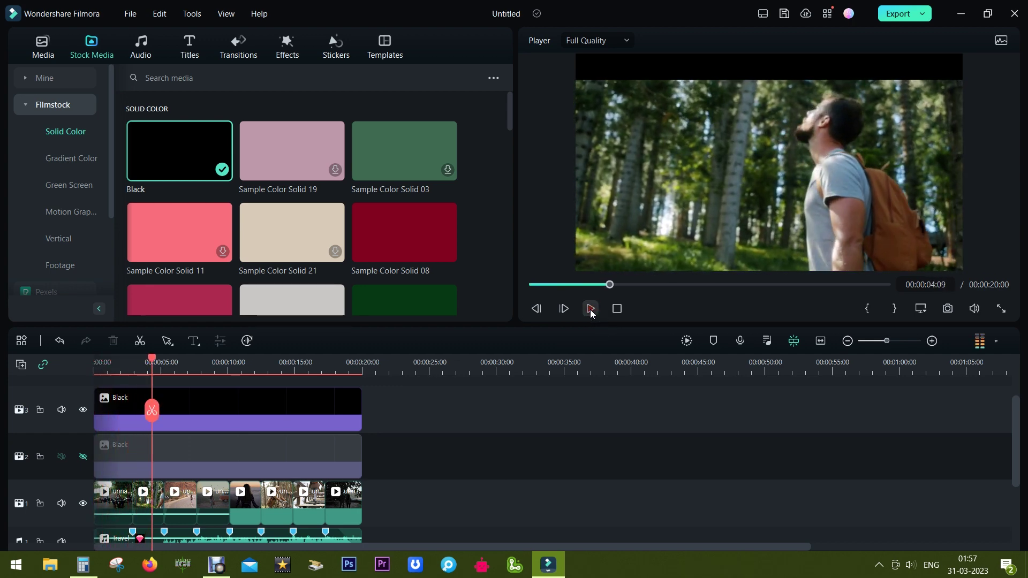
# Unhide the second black track and key its Position Y at -540 at the start.
pyautogui.moveTo(151, 359); pyautogui.dragTo(64, 383)
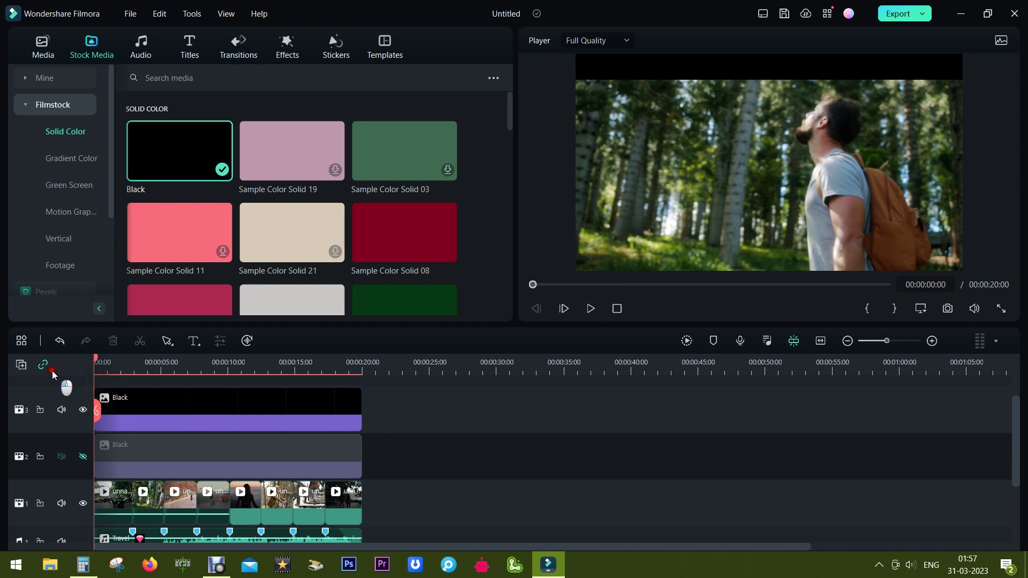
pyautogui.click(83, 456)
pyautogui.doubleClick(194, 452)
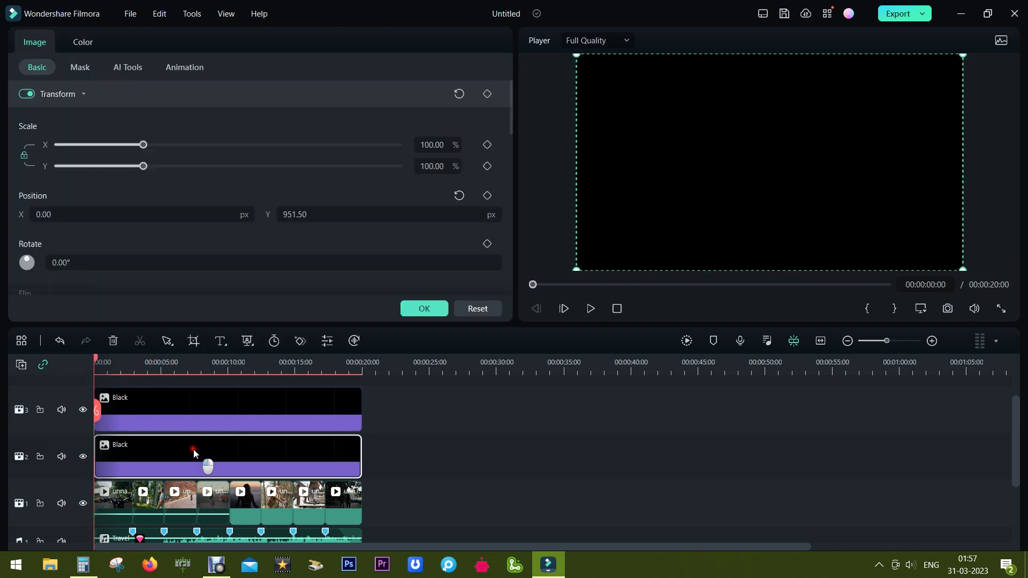
pyautogui.click(287, 214)
pyautogui.write('-')
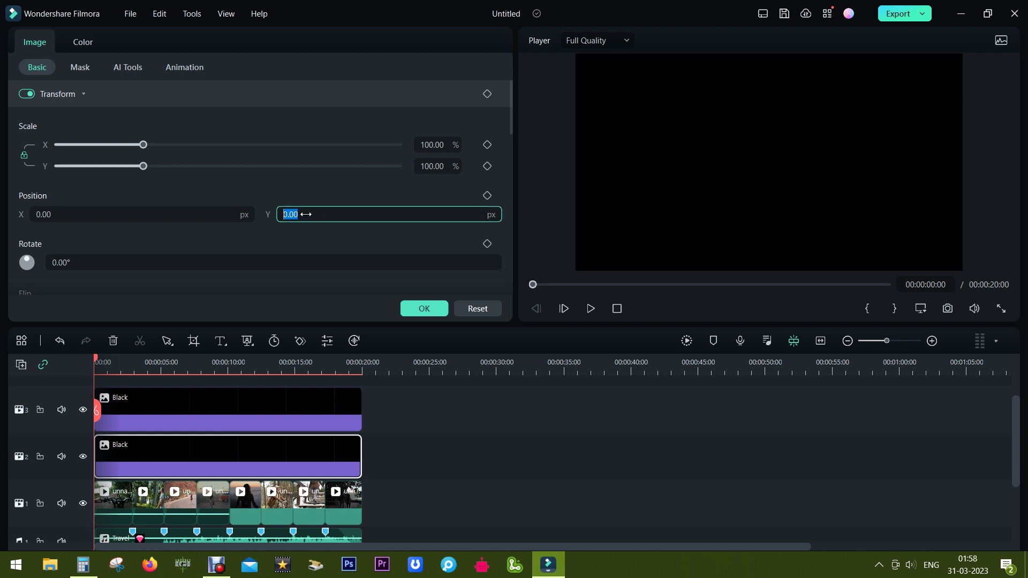
pyautogui.write('540')
pyautogui.click(487, 196)
# Add a 3-second Y keyframe forming the bottom letterbox bar, play both bars, and open Titles.
pyautogui.moveTo(97, 361); pyautogui.dragTo(134, 362)
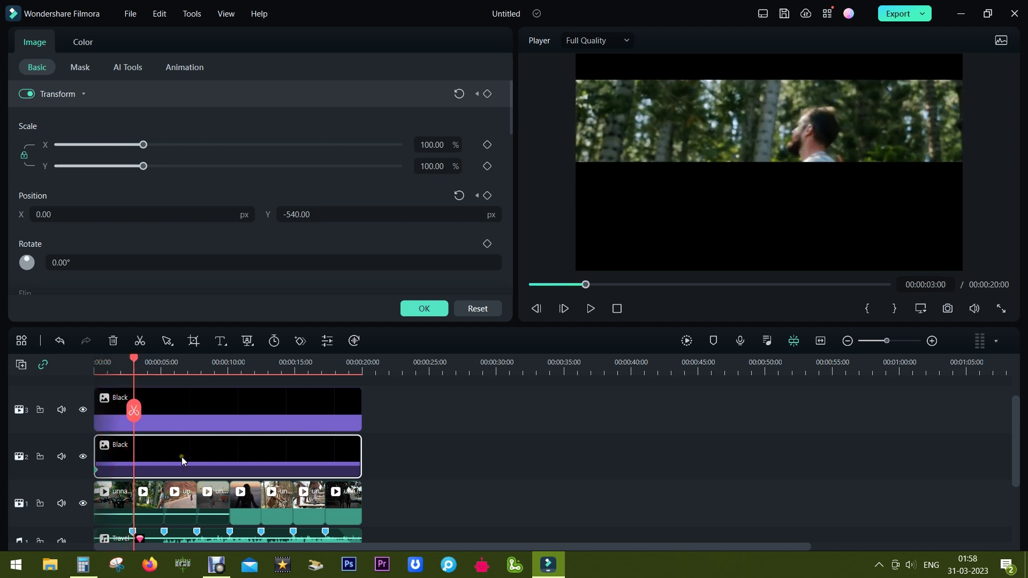
pyautogui.click(487, 196)
pyautogui.click(331, 214)
pyautogui.write('-951.5')
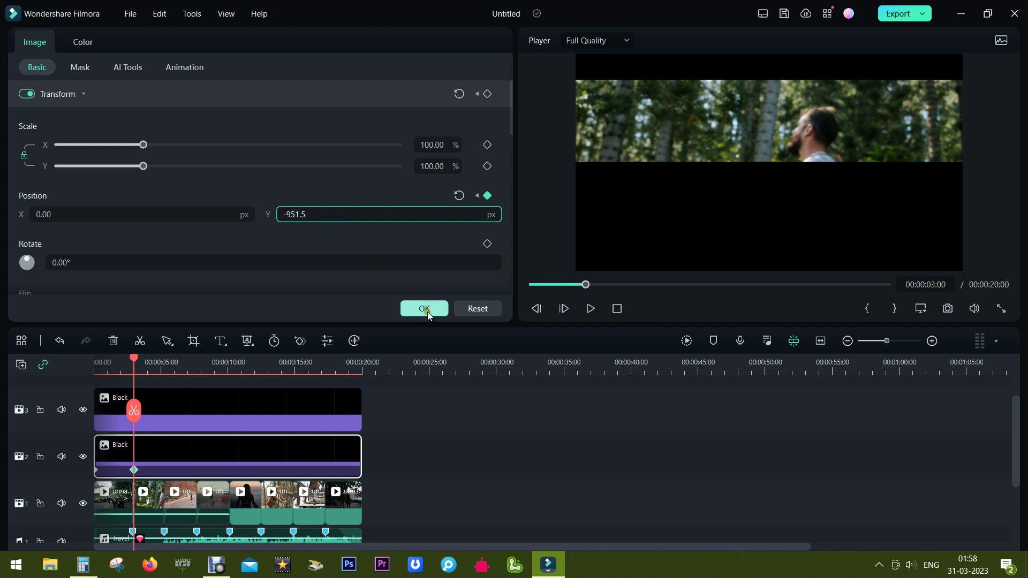
pyautogui.click(424, 309)
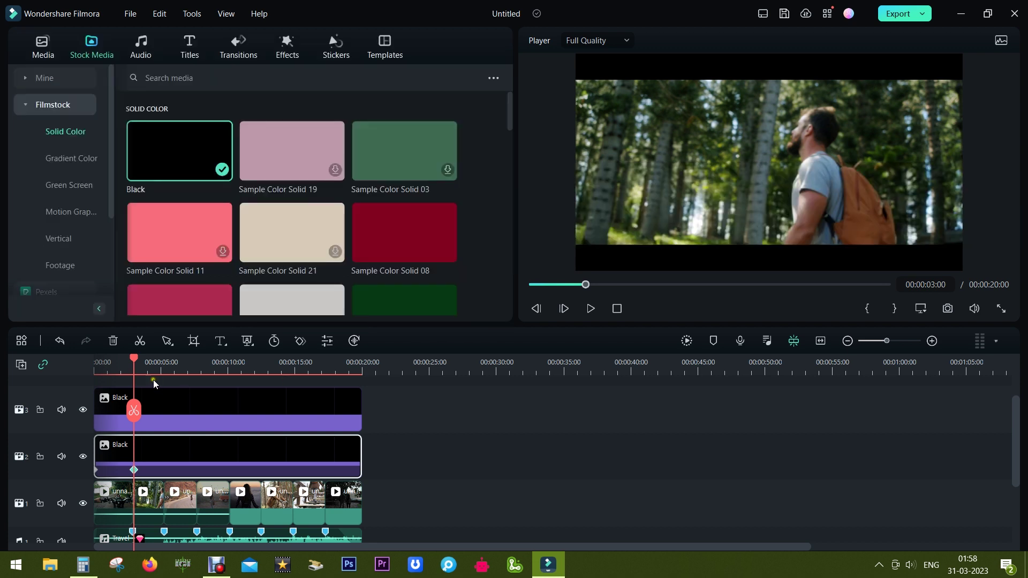
pyautogui.moveTo(134, 359); pyautogui.dragTo(88, 361)
pyautogui.click(590, 309)
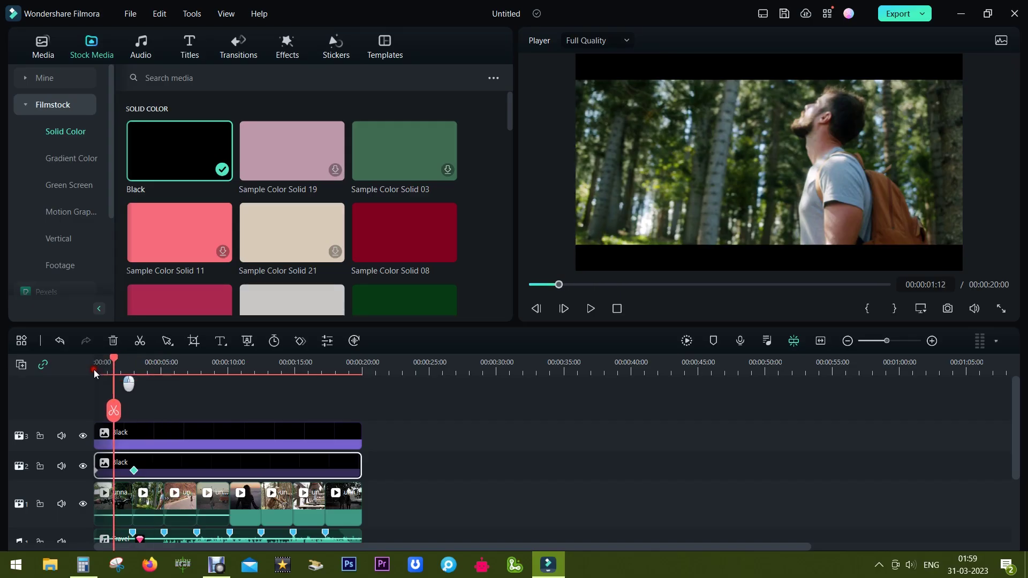
pyautogui.moveTo(128, 388); pyautogui.dragTo(65, 378)
pyautogui.click(190, 54)
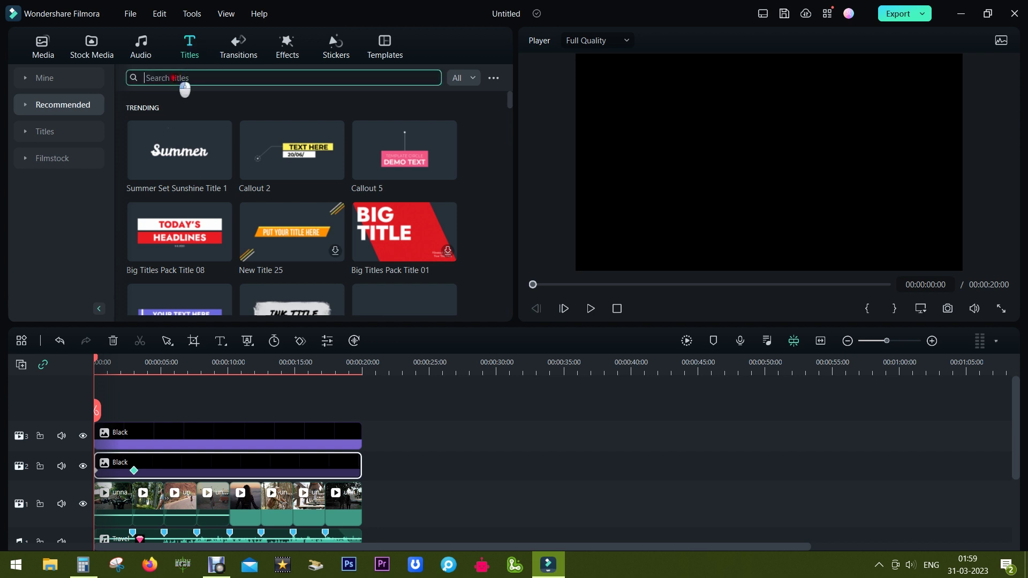
# Search titles for 'cinematic', place Cinematic Universe Trailer at the timeline start, and preview it.
pyautogui.click(184, 80)
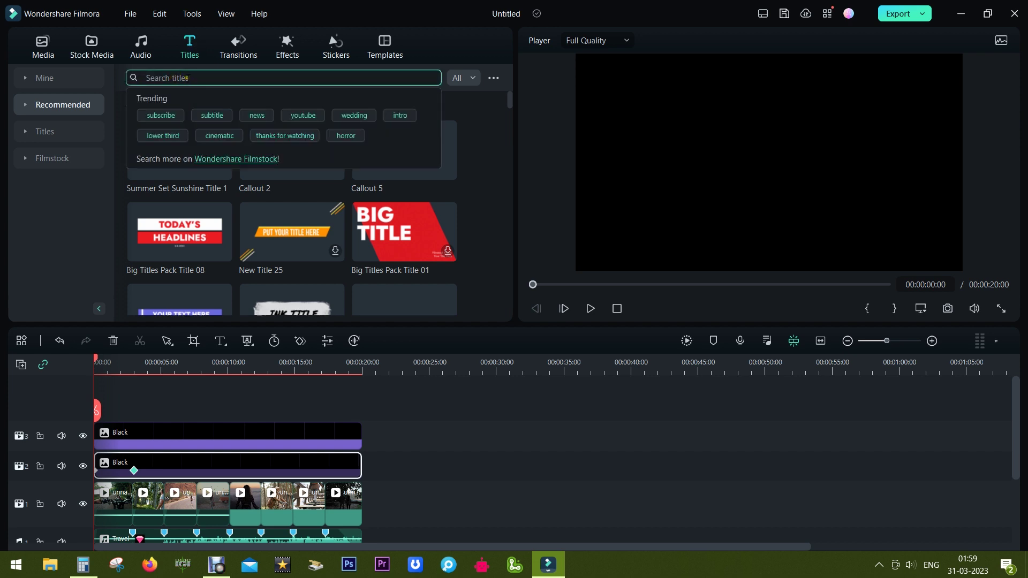
pyautogui.write('cinemati')
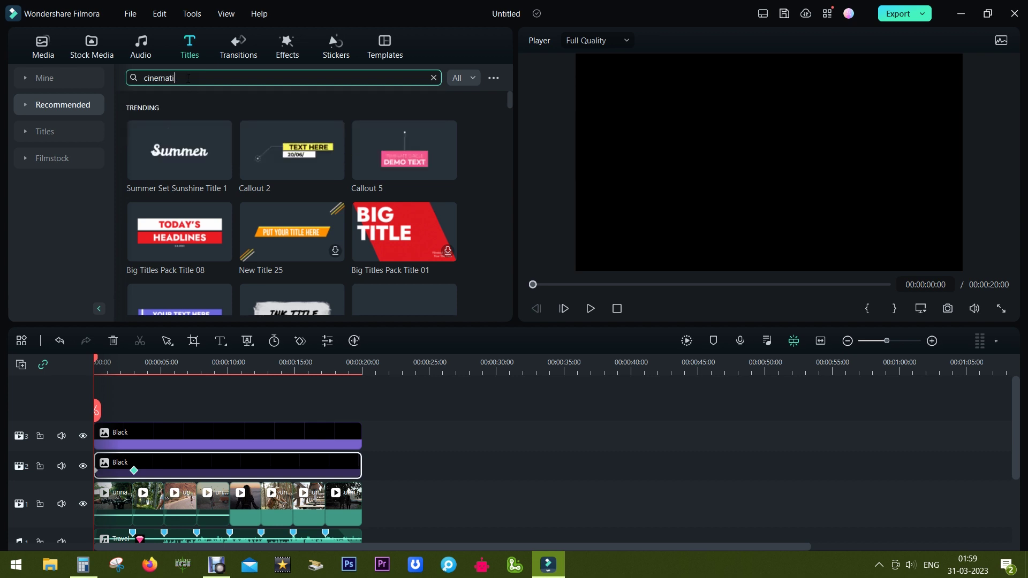
pyautogui.write('c')
pyautogui.press('Return')
pyautogui.click(179, 214)
pyautogui.moveTo(179, 214); pyautogui.dragTo(116, 398)
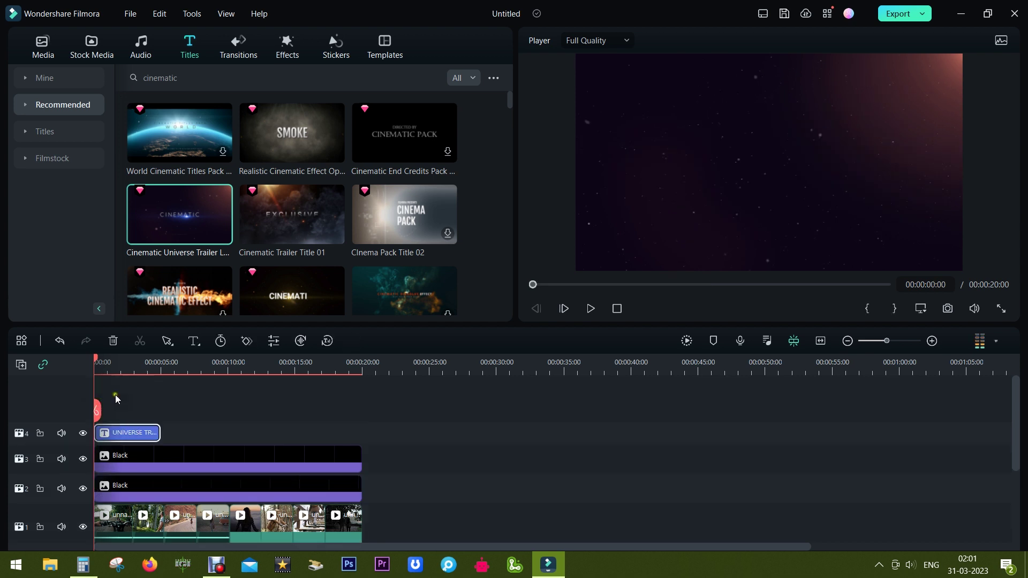
pyautogui.click(591, 308)
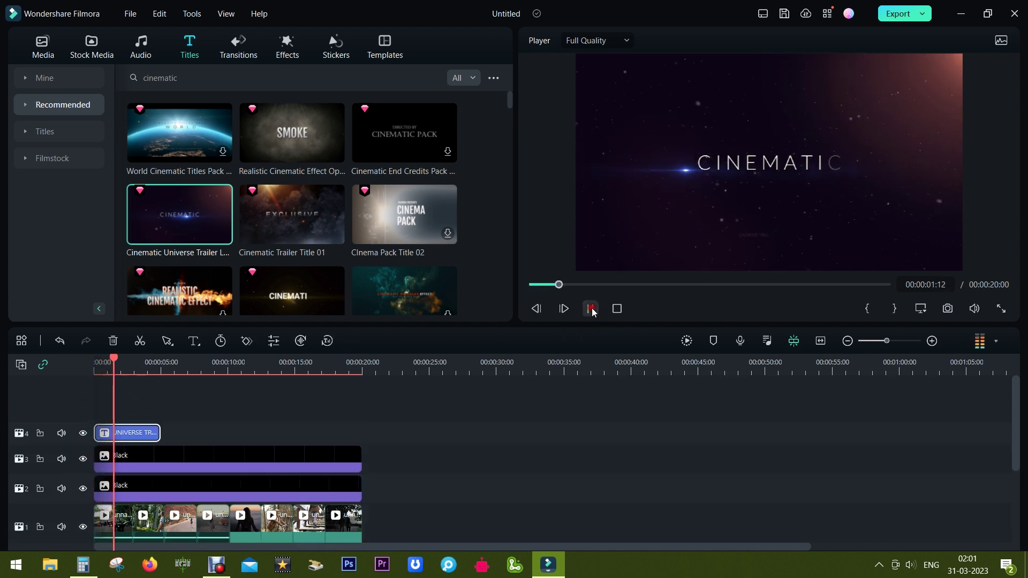
pyautogui.doubleClick(134, 436)
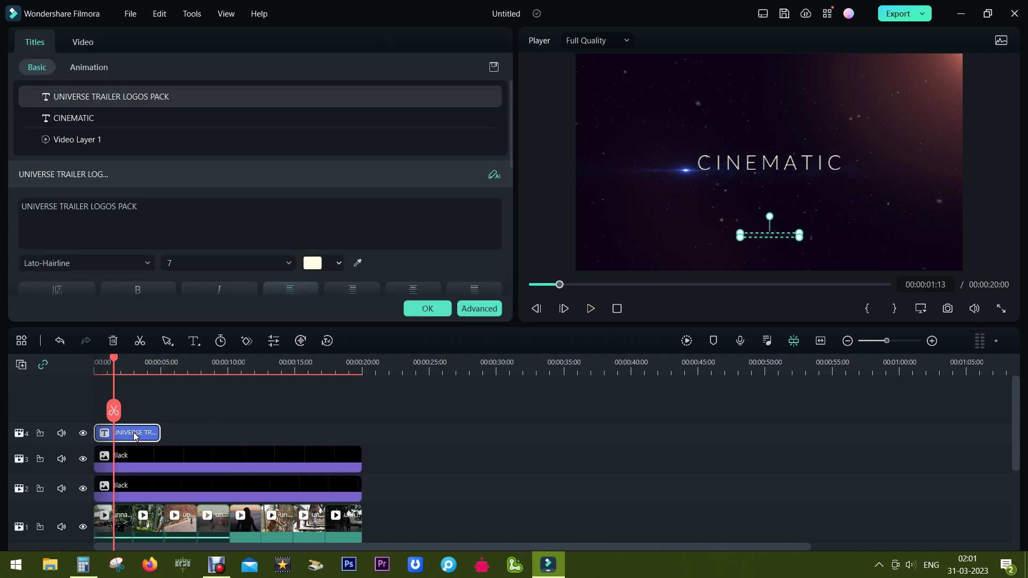
# In Advanced Text Edit, delete the background video layer and trim both text clips to the playhead.
pyautogui.click(483, 310)
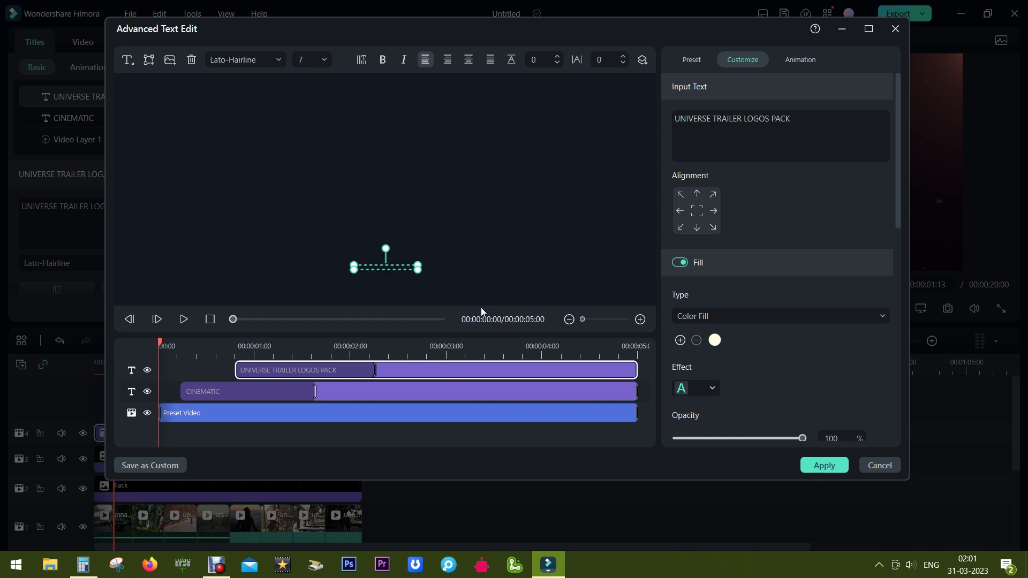
pyautogui.click(222, 413)
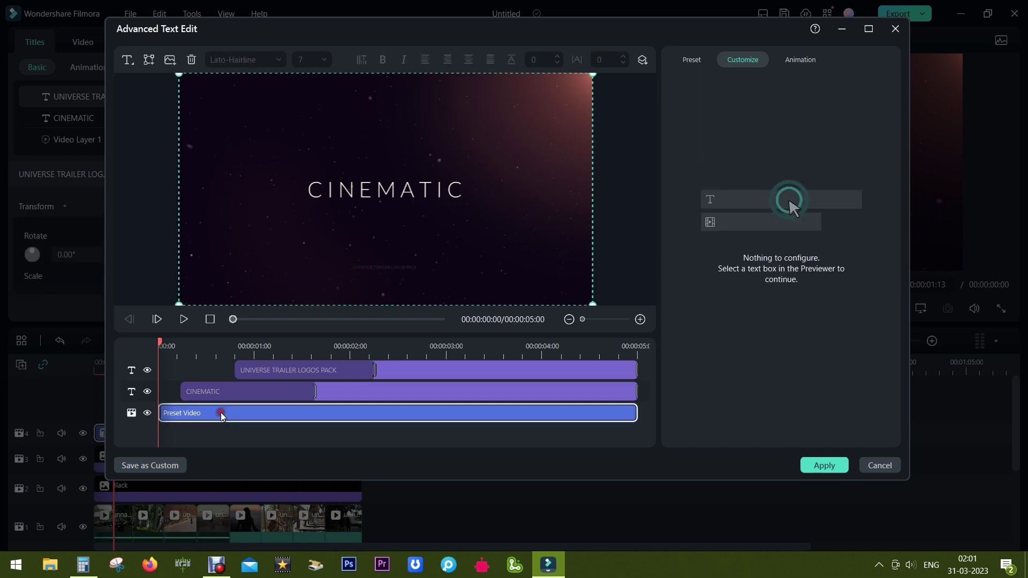
pyautogui.press('Delete')
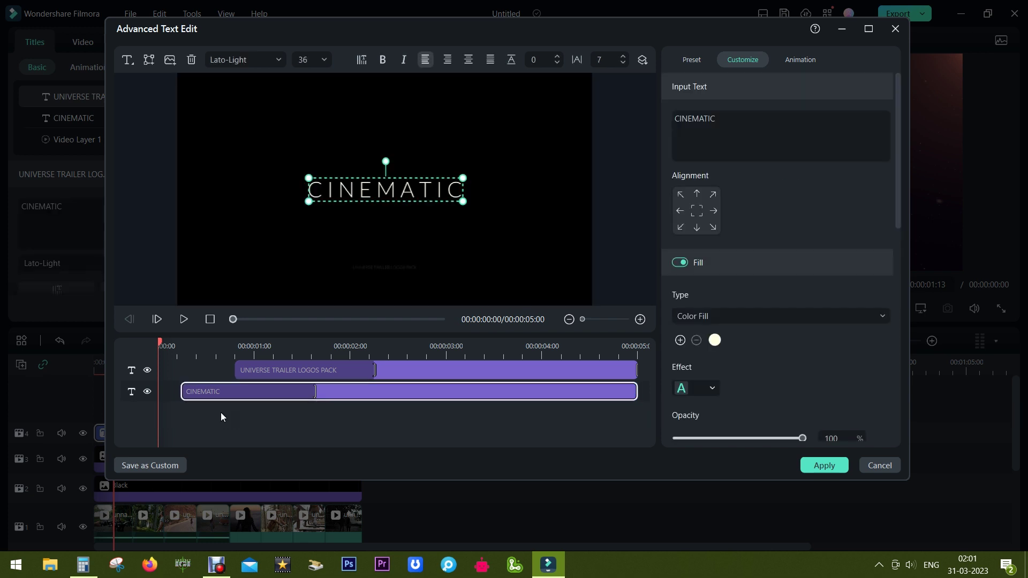
pyautogui.moveTo(314, 393); pyautogui.dragTo(266, 393)
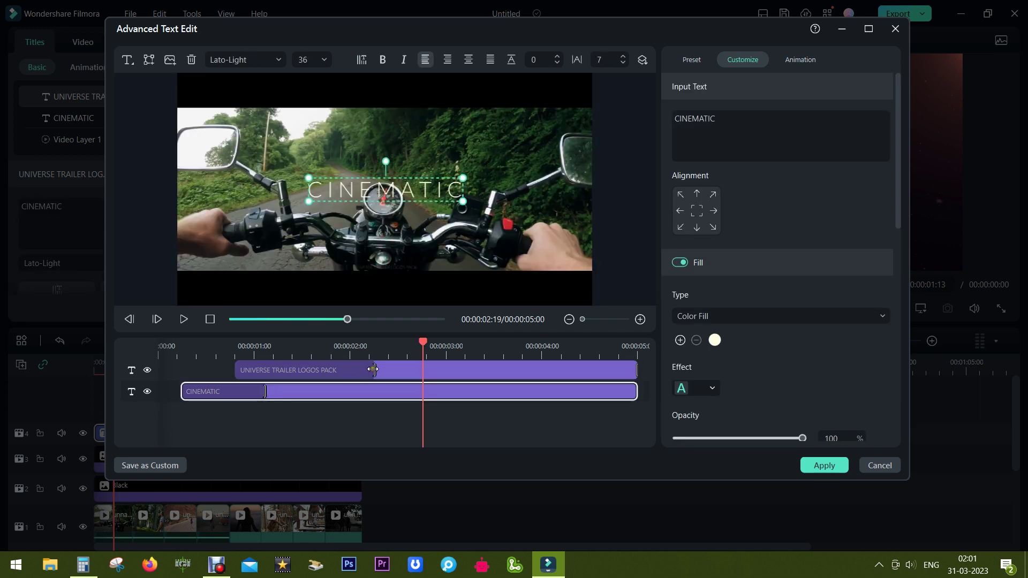
pyautogui.moveTo(373, 370); pyautogui.dragTo(298, 373)
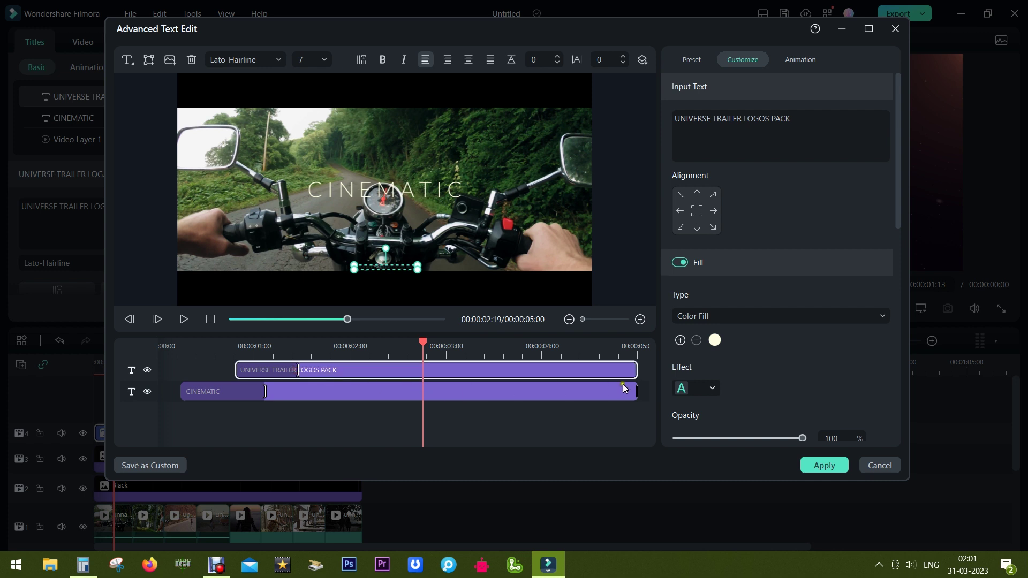
pyautogui.click(443, 399)
pyautogui.click(466, 373)
pyautogui.moveTo(633, 368); pyautogui.dragTo(419, 384)
pyautogui.click(482, 392)
pyautogui.moveTo(633, 387); pyautogui.dragTo(422, 391)
# Delete the UNIVERSE TRAILER LOGOS PACK text, retype CINEMATIC as 'TRAVEL VLOG', and apply.
pyautogui.click(405, 275)
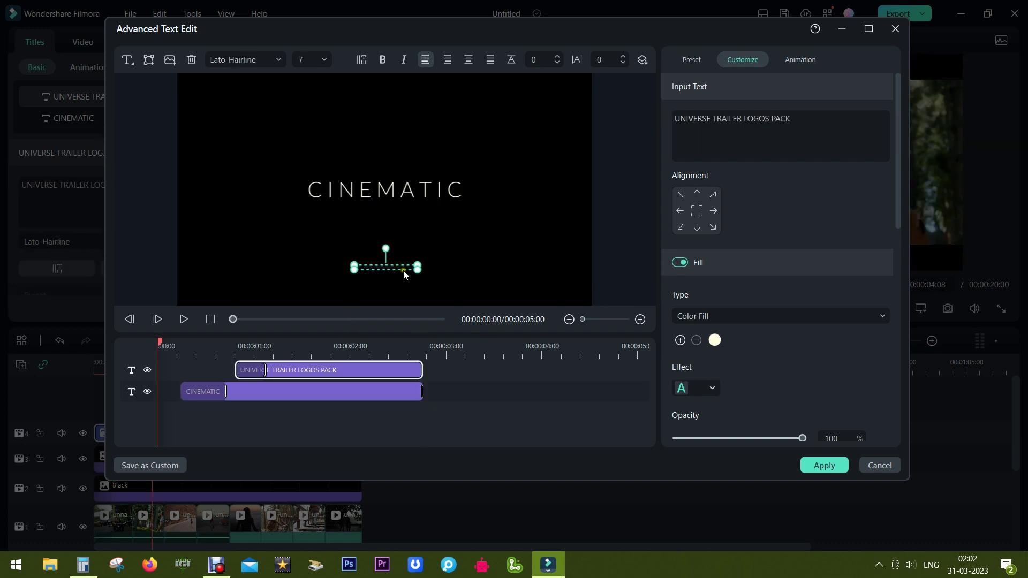
pyautogui.press('Delete')
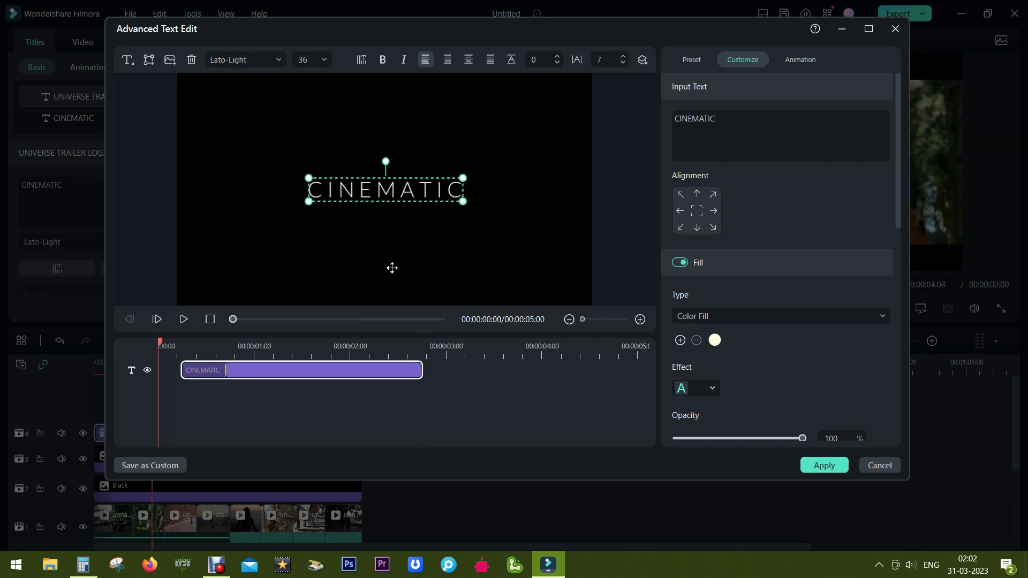
pyautogui.doubleClick(406, 190)
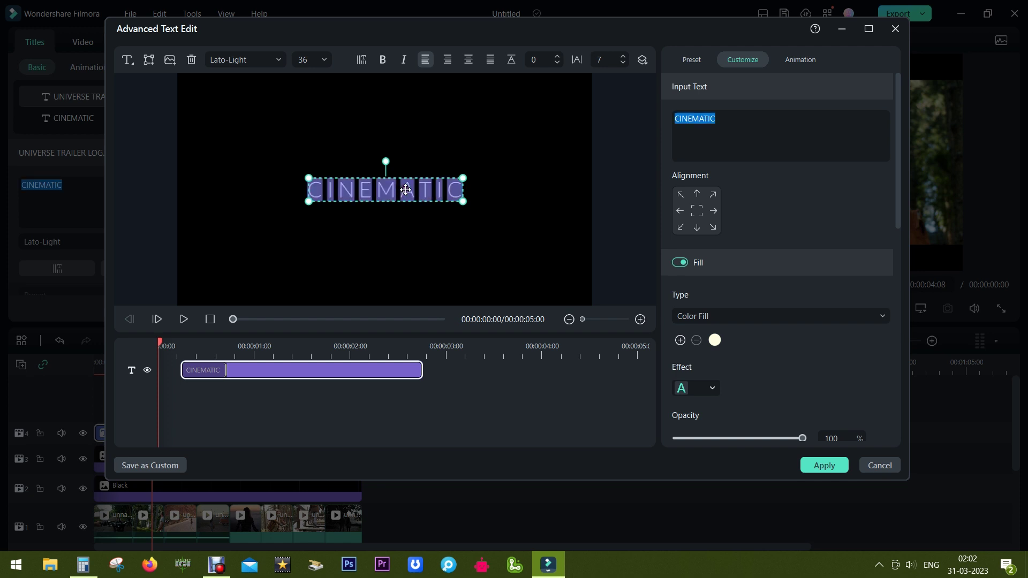
pyautogui.write('TRAVEL')
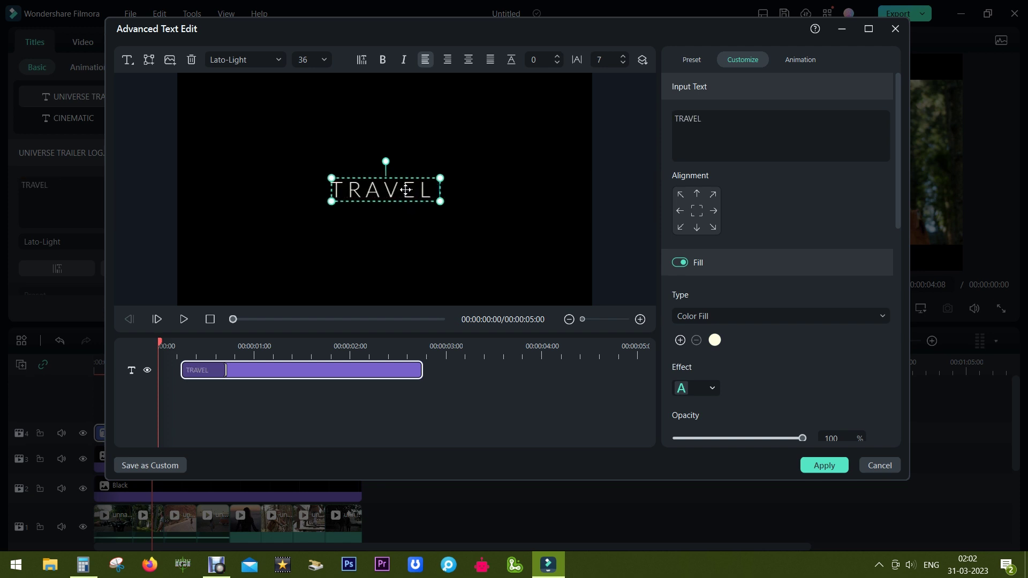
pyautogui.write(' VLOG')
pyautogui.click(817, 465)
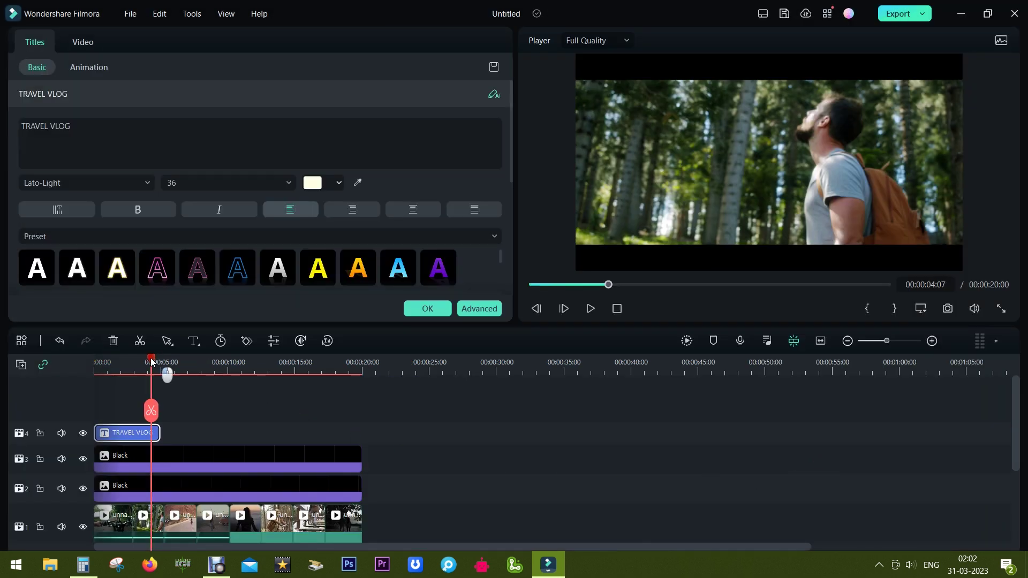
# Play the intro and add a Cinematic Title Pack Opener title to the timeline.
pyautogui.moveTo(151, 362); pyautogui.dragTo(78, 370)
pyautogui.click(591, 313)
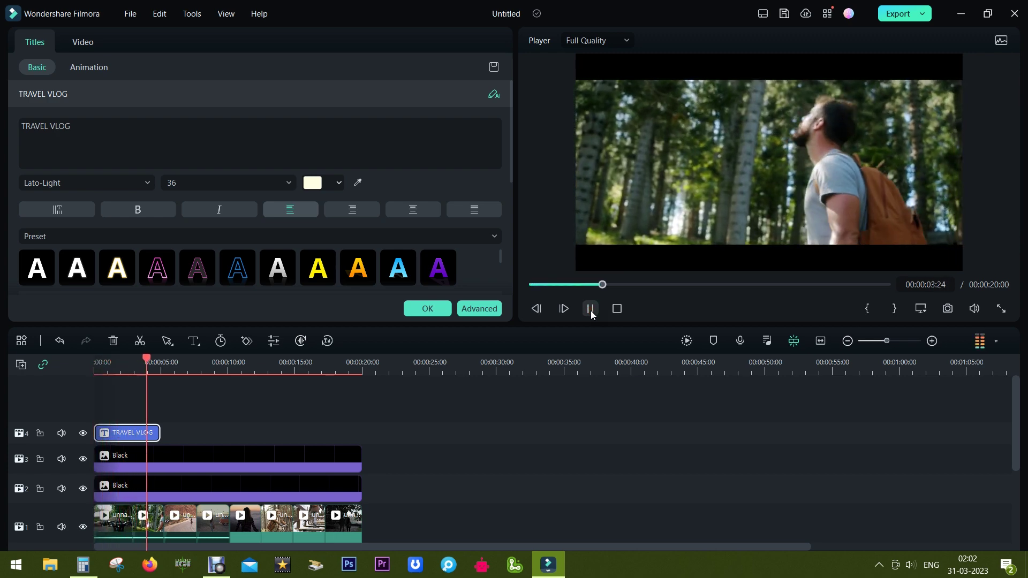
pyautogui.moveTo(292, 184); pyautogui.dragTo(192, 435)
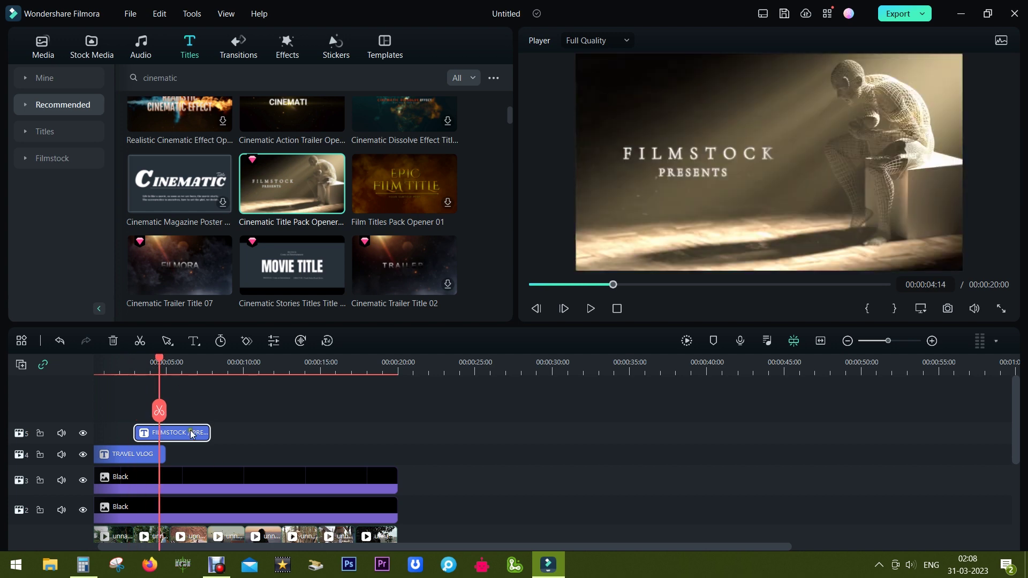
pyautogui.doubleClick(192, 434)
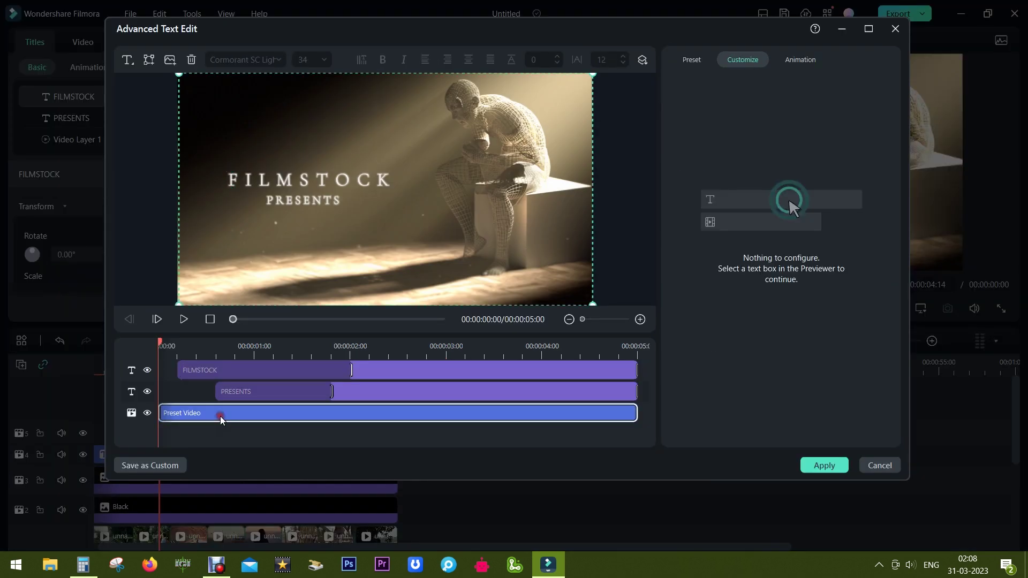
# Change its text to 'TRAVEL ENOUGH TO FIND YOURSELF' with letter spacing 7 and apply.
pyautogui.click(205, 346)
pyautogui.click(300, 345)
pyautogui.write('TRAVEL ENOUGH TO FIND YOURSELF')
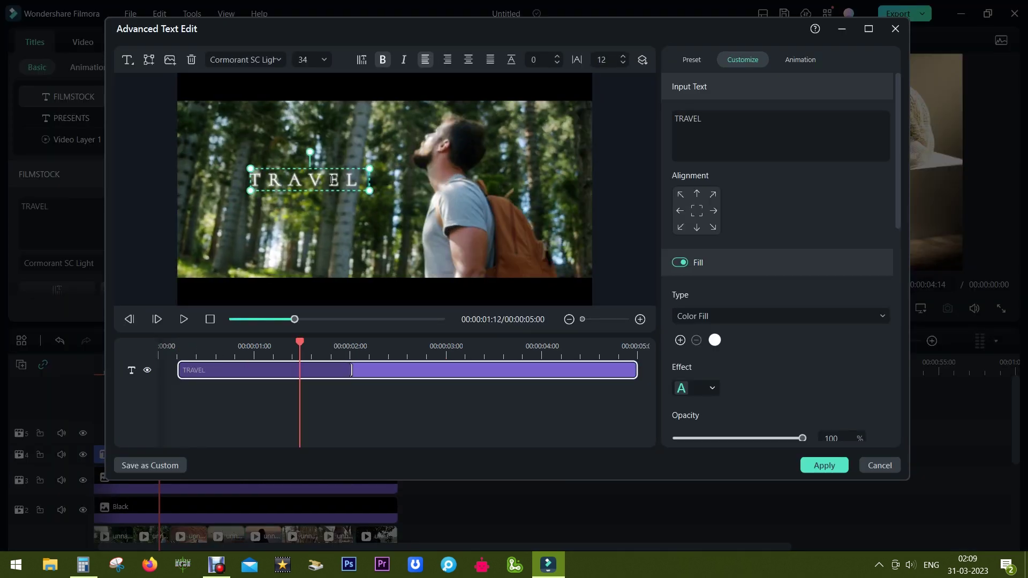
pyautogui.hotkey('ctrl', 'a')
pyautogui.scroll(-5, 825, 339)
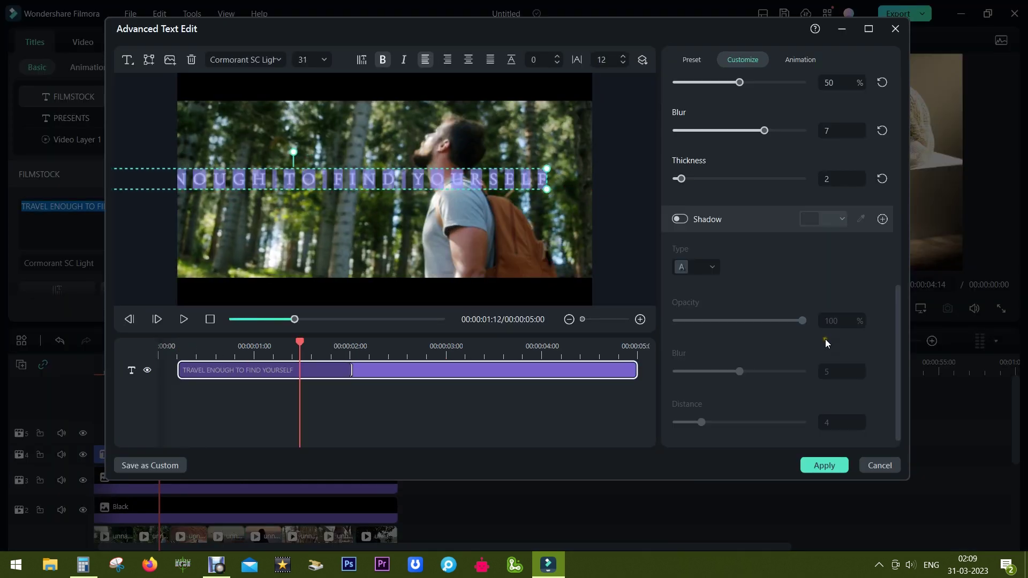
pyautogui.scroll(5, 866, 303)
pyautogui.scroll(-5, 624, 65)
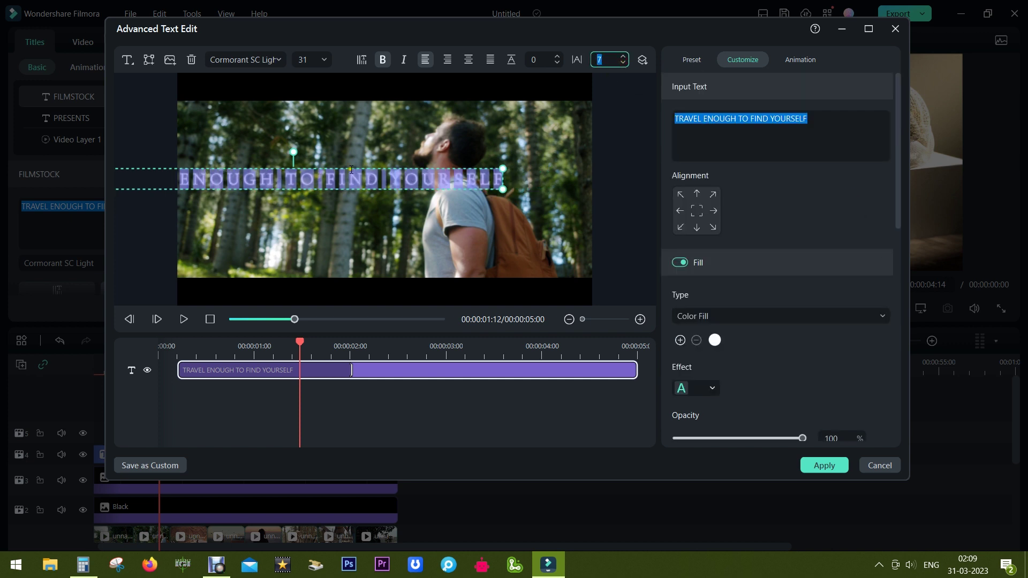
pyautogui.moveTo(547, 179); pyautogui.dragTo(359, 184)
pyautogui.doubleClick(359, 214)
pyautogui.click(823, 465)
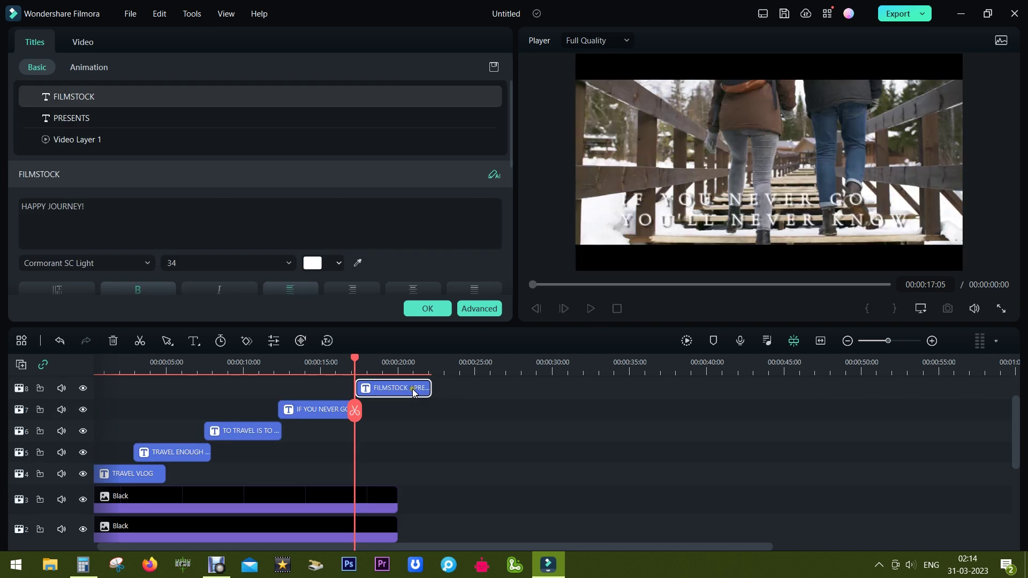
pyautogui.click(434, 310)
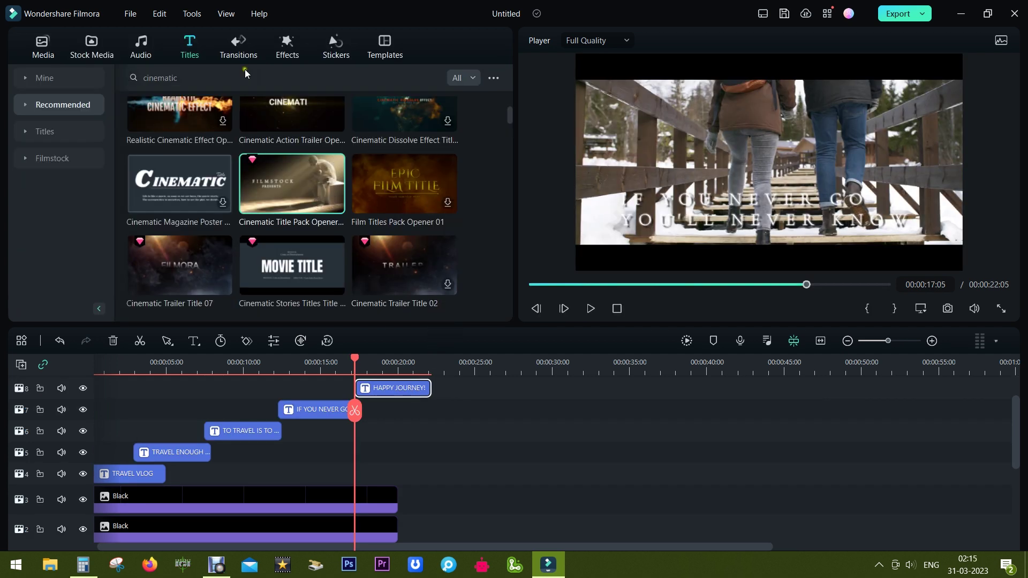
# Add a Dissolve transition to the end of the HAPPY JOURNEY! title.
pyautogui.click(239, 52)
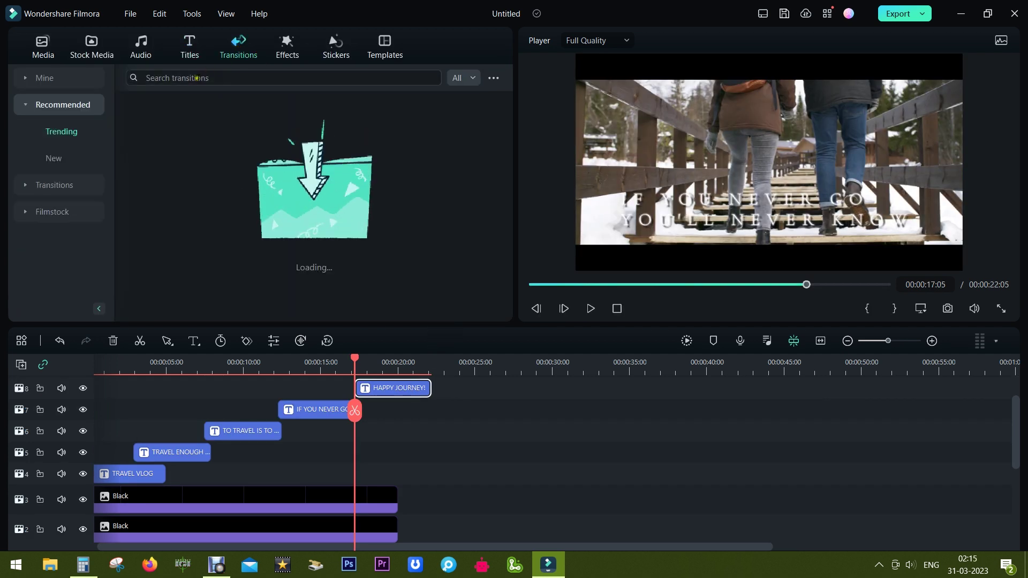
pyautogui.click(198, 78)
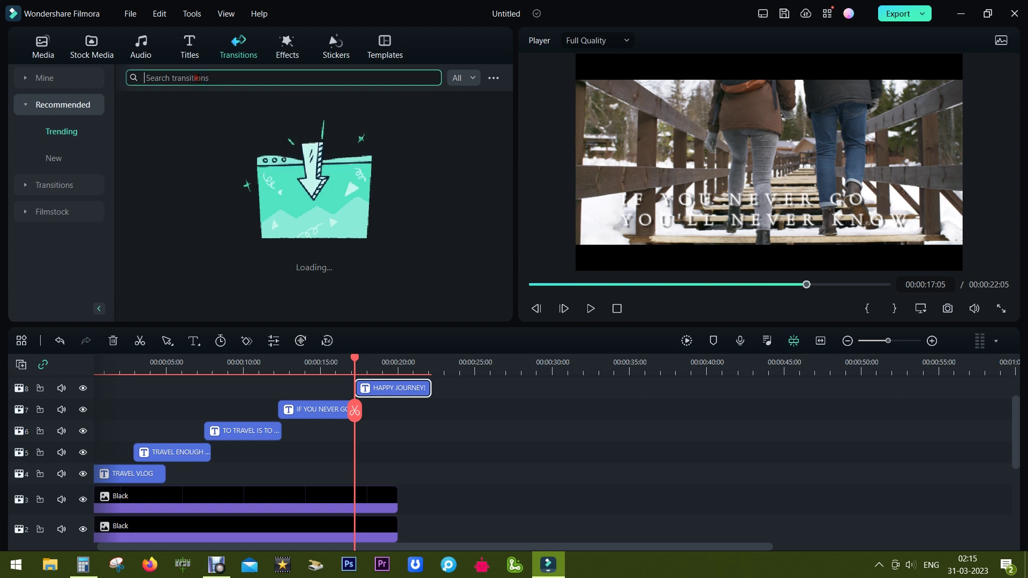
pyautogui.write('DESOLVE')
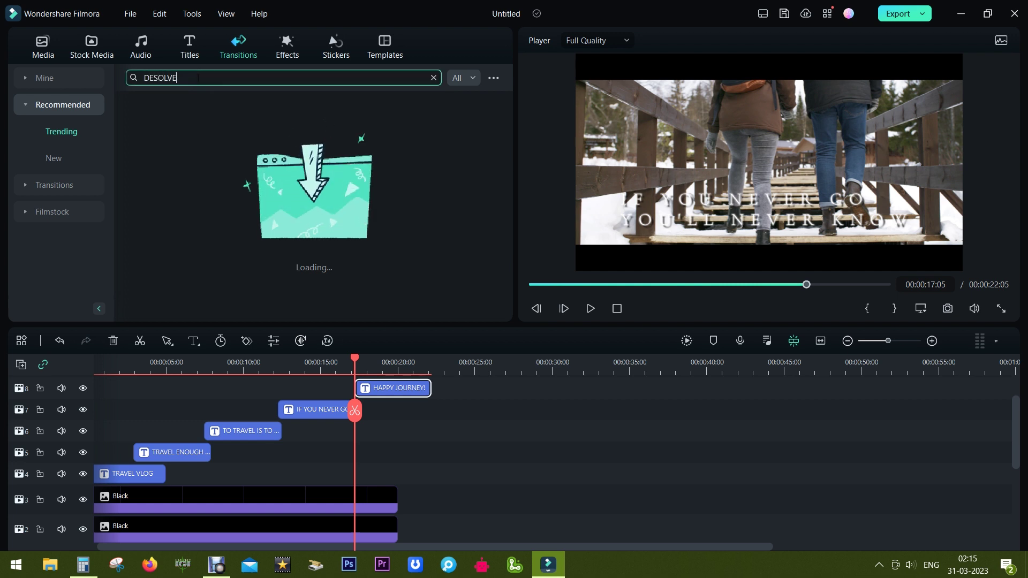
pyautogui.click(212, 101)
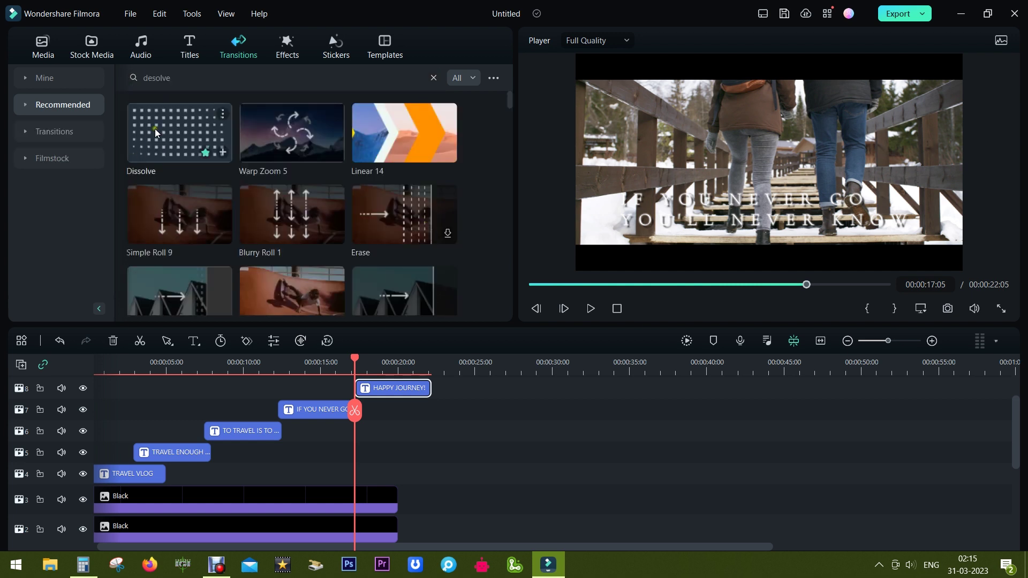
pyautogui.moveTo(156, 132); pyautogui.dragTo(414, 429)
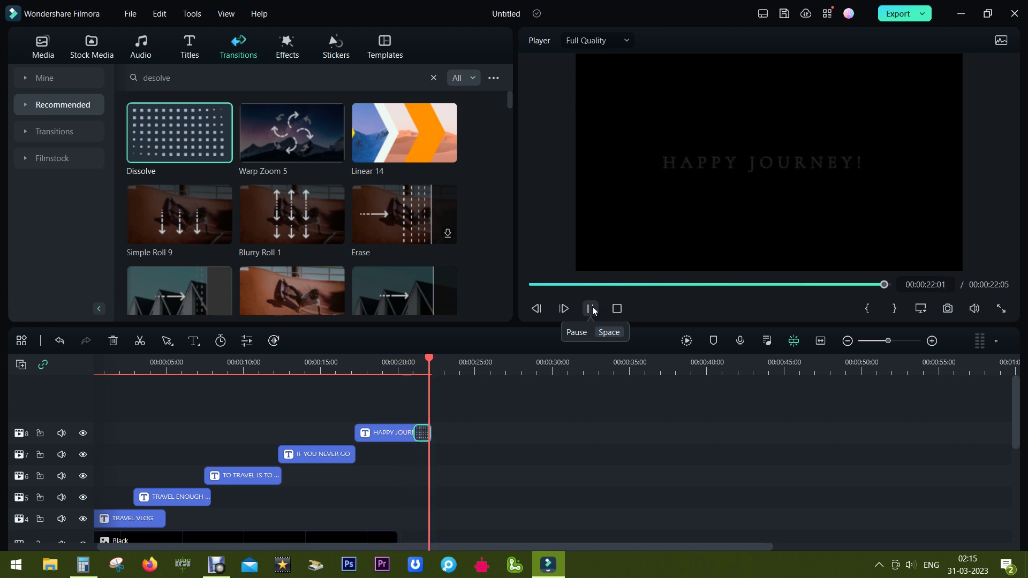
# Extend the music clip to end at 00:00:22:05.
pyautogui.moveTo(1014, 411); pyautogui.dragTo(1019, 489)
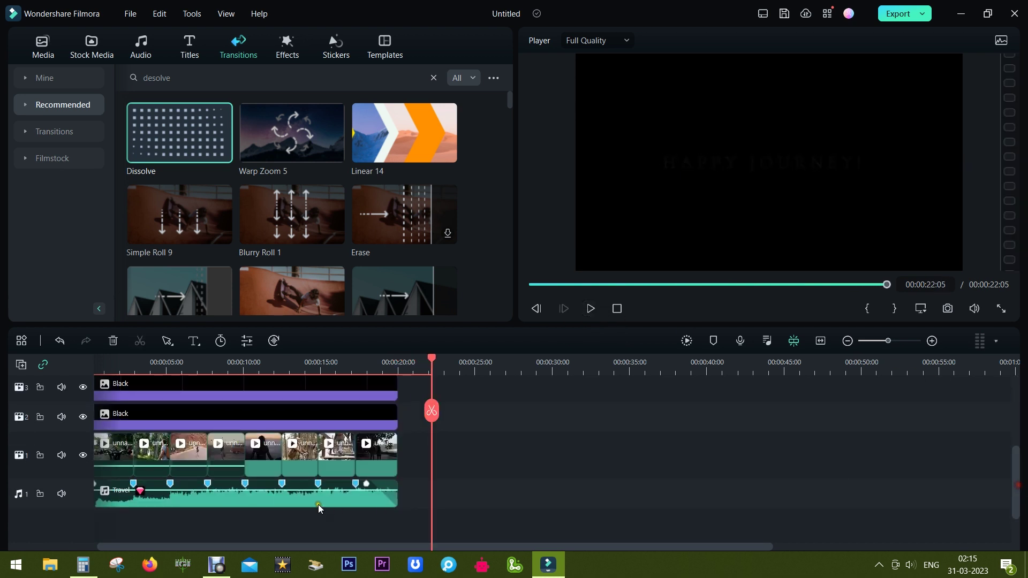
pyautogui.moveTo(394, 496); pyautogui.dragTo(440, 504)
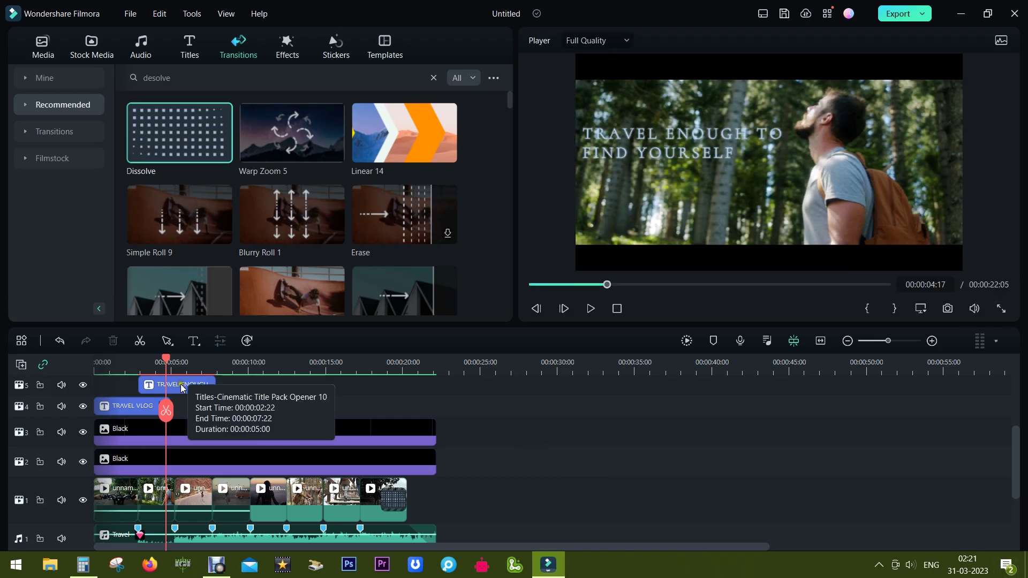
pyautogui.doubleClick(193, 389)
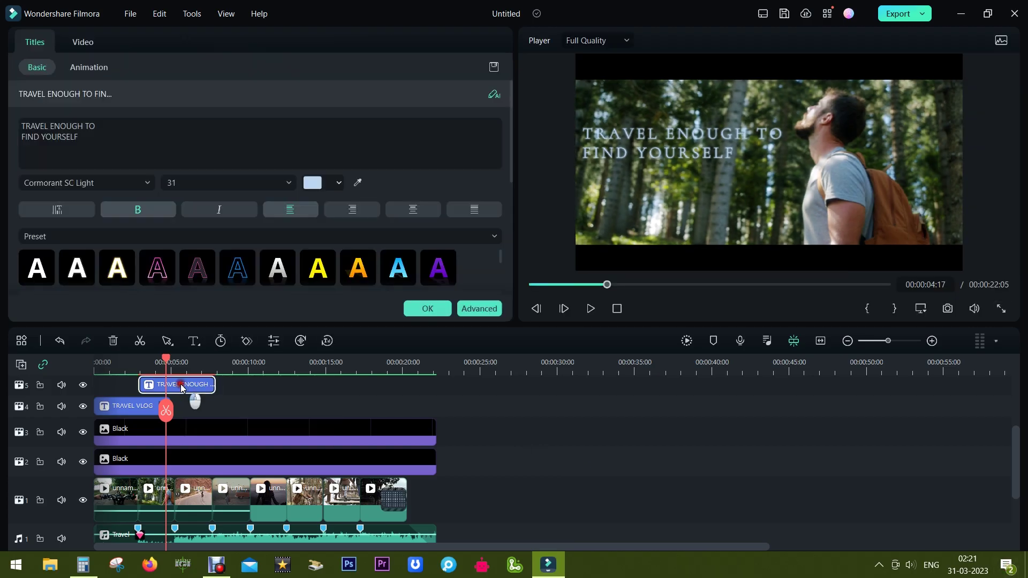
# Give the TRAVEL ENOUGH TO FIND YOURSELF title a black outline.
pyautogui.click(478, 308)
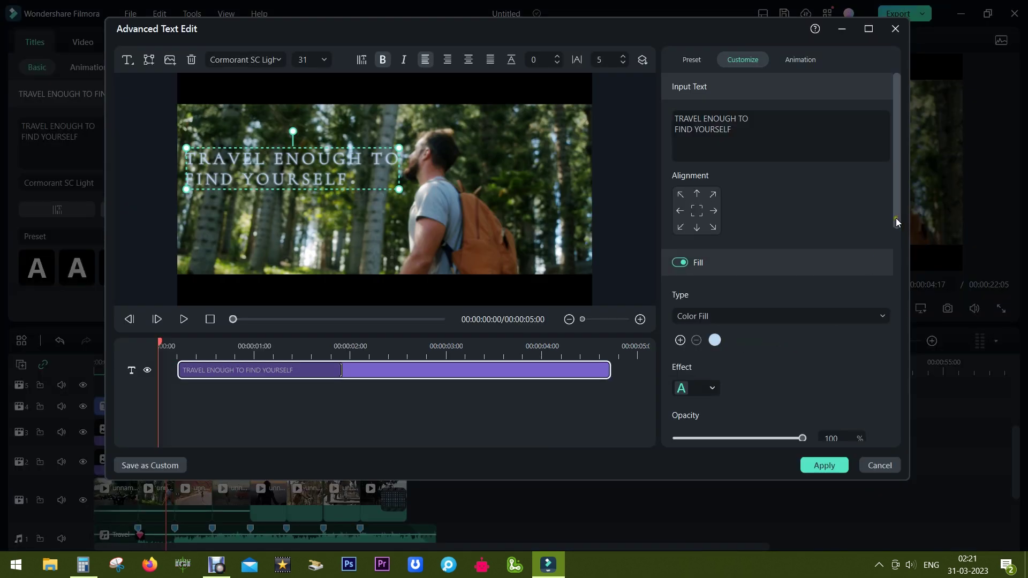
pyautogui.moveTo(896, 218); pyautogui.dragTo(902, 352)
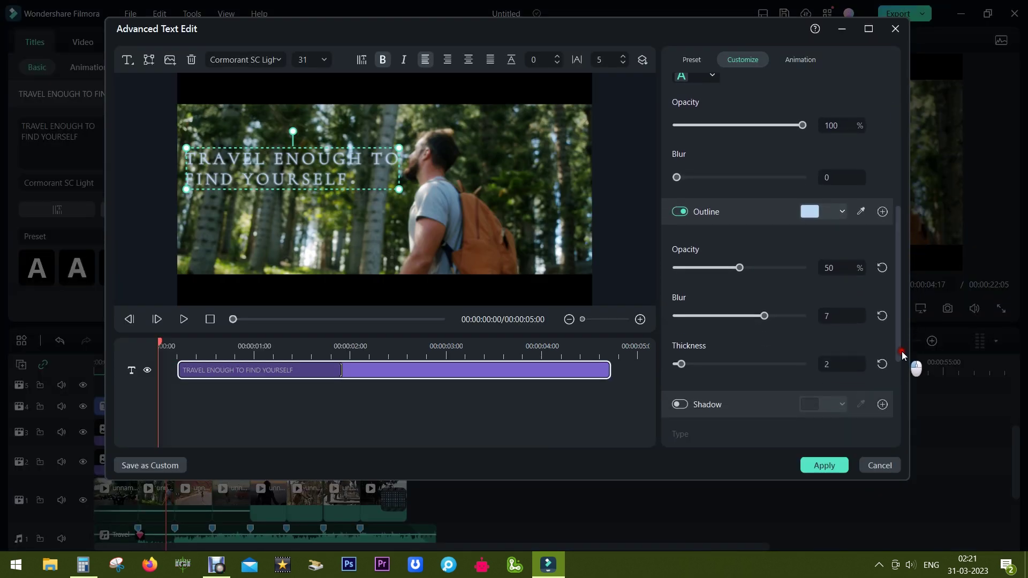
pyautogui.click(807, 213)
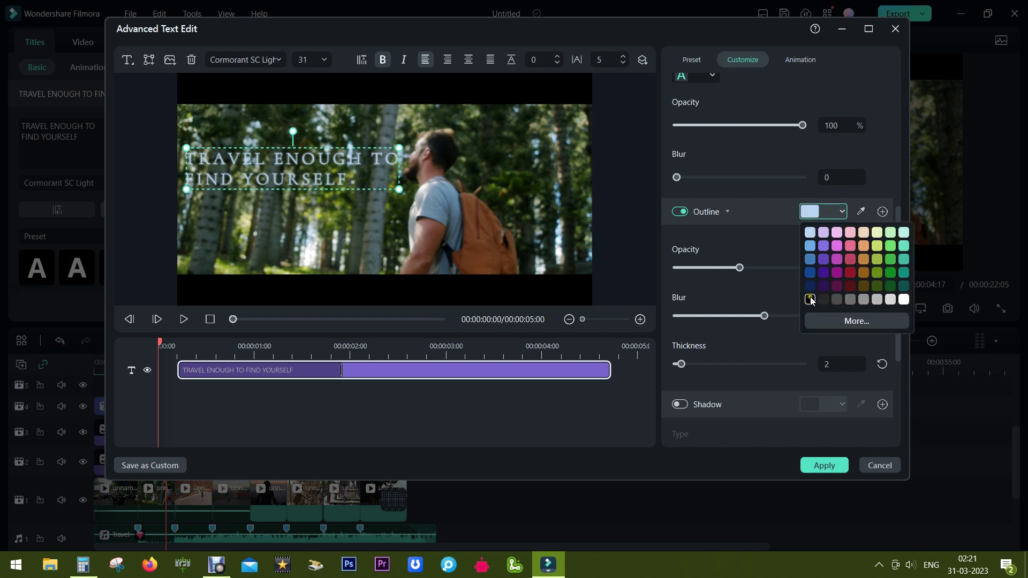
pyautogui.click(811, 300)
pyautogui.click(836, 471)
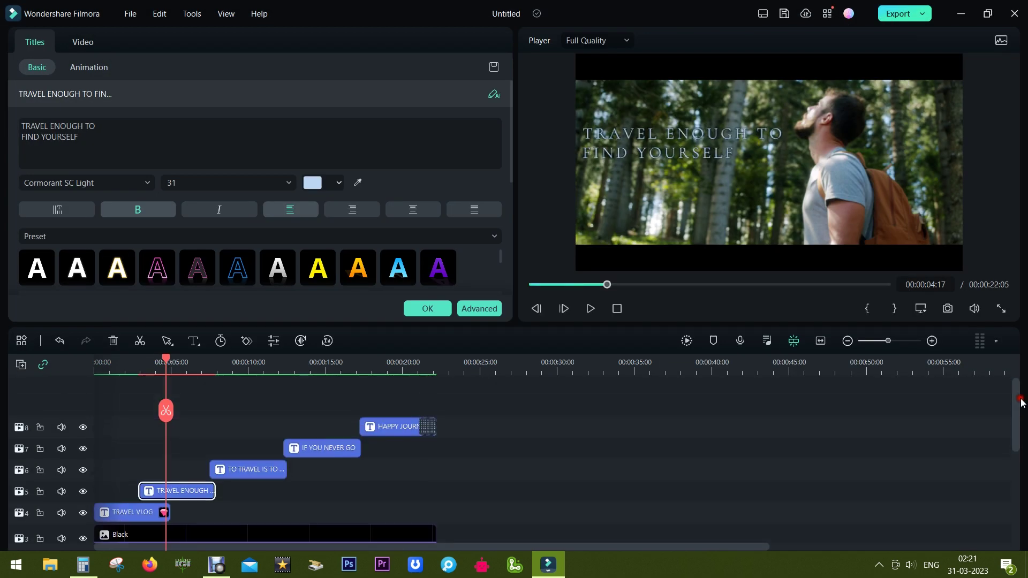
# Give the TO TRAVEL IS TO LIVE title a black outline.
pyautogui.click(316, 449)
pyautogui.click(479, 308)
pyautogui.moveTo(897, 139); pyautogui.dragTo(897, 351)
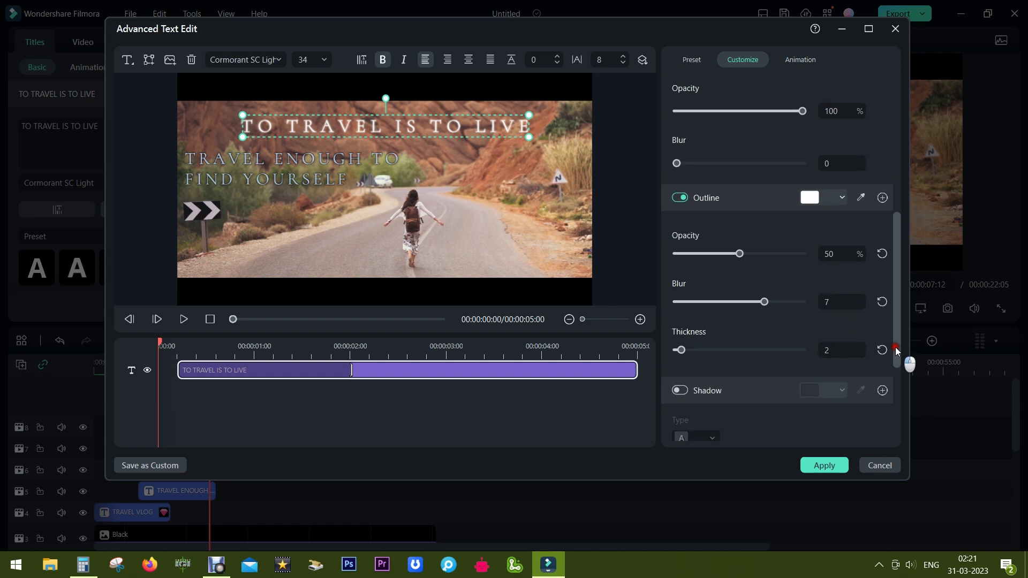
pyautogui.click(842, 197)
pyautogui.click(808, 287)
pyautogui.click(824, 465)
# Give the IF YOU NEVER GO title a black outline.
pyautogui.click(324, 446)
pyautogui.click(480, 308)
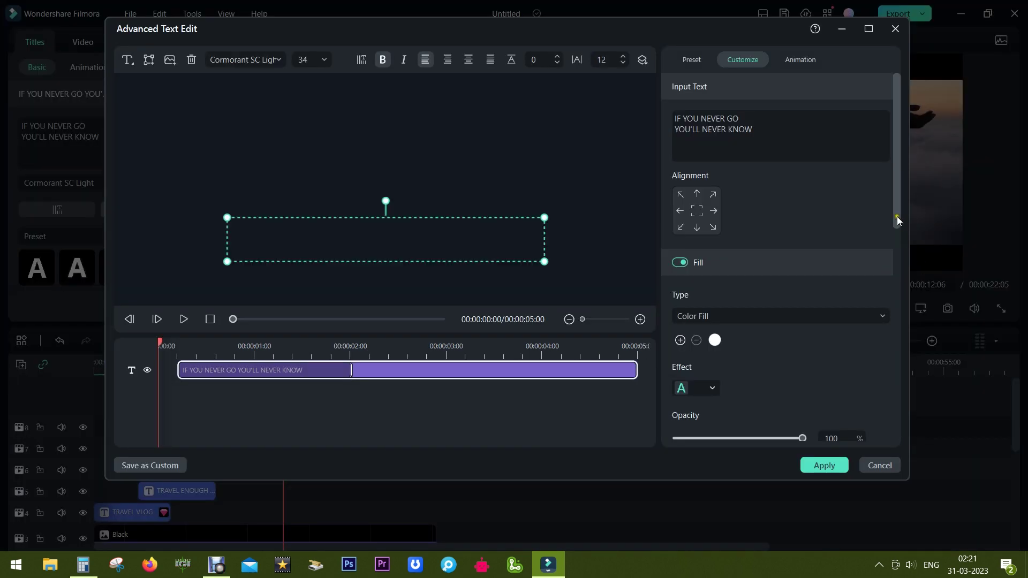
pyautogui.moveTo(897, 217); pyautogui.dragTo(898, 300)
pyautogui.scroll(2, 808, 244)
pyautogui.click(808, 160)
pyautogui.click(808, 250)
pyautogui.click(824, 465)
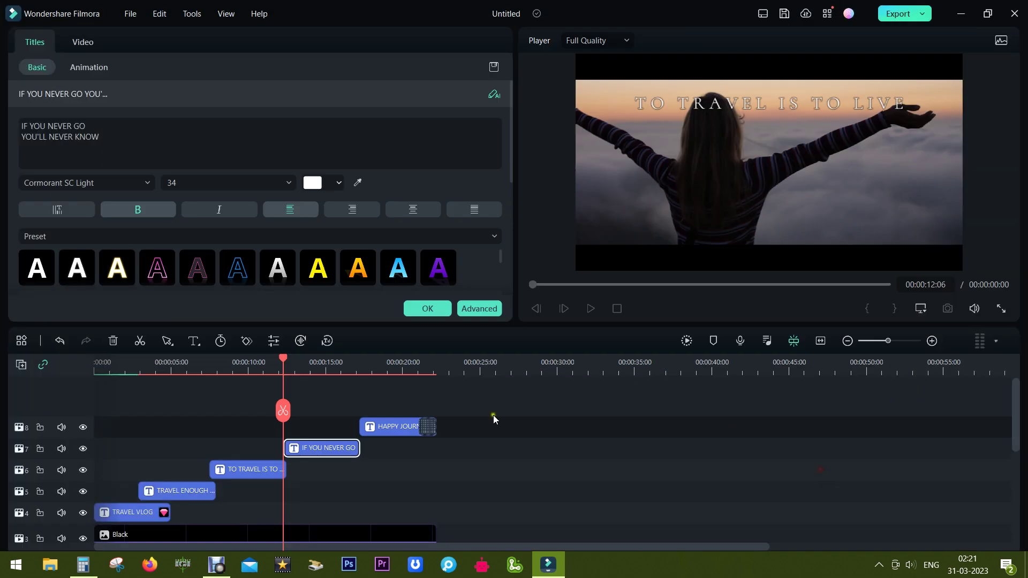
# Open the HAPPY JOURNEY! title's advanced text settings and apply them.
pyautogui.click(398, 429)
pyautogui.click(476, 309)
pyautogui.moveTo(898, 223); pyautogui.dragTo(897, 327)
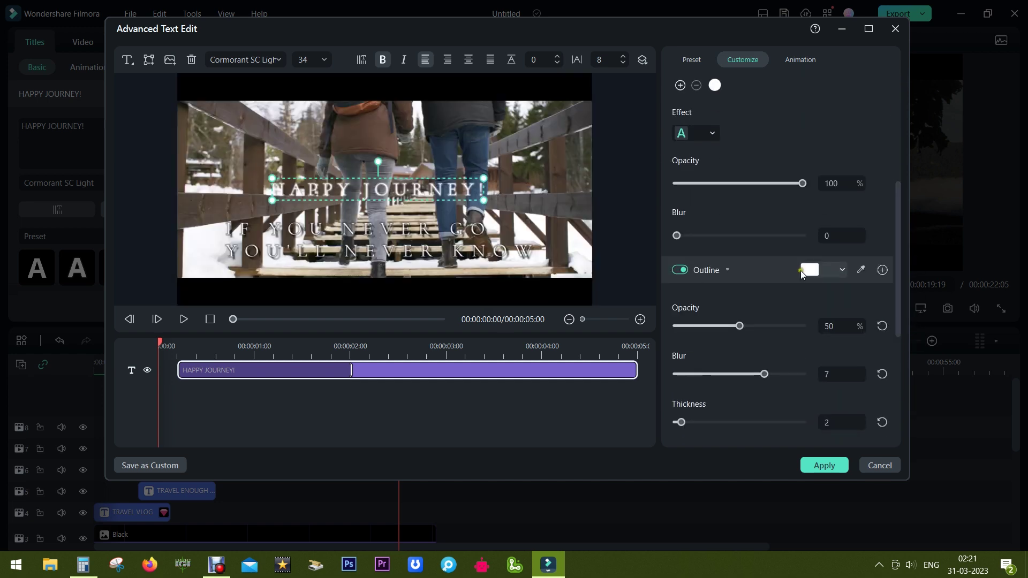
pyautogui.click(814, 467)
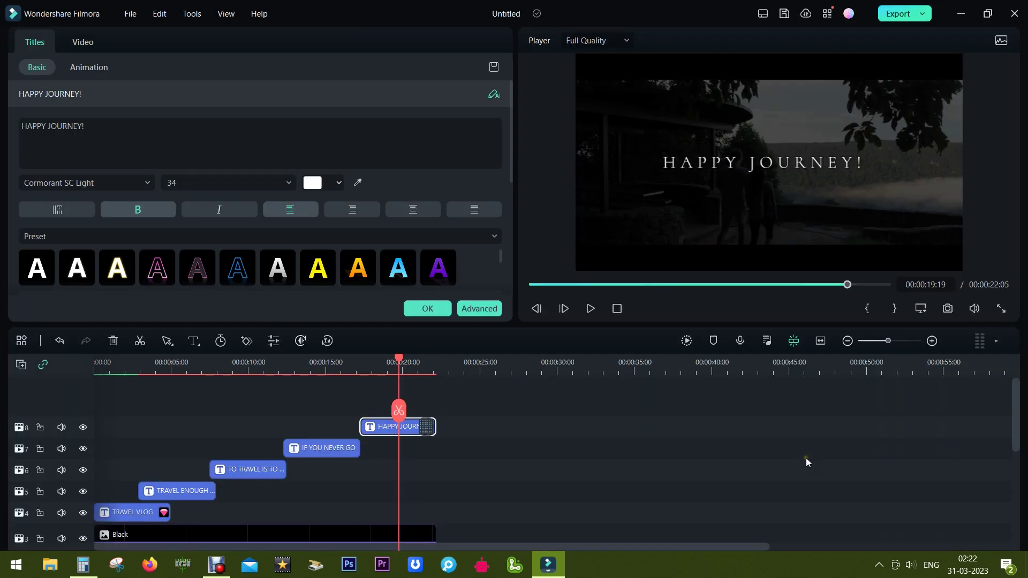
# Start a render preview of the whole timeline for smooth playback.
pyautogui.click(688, 341)
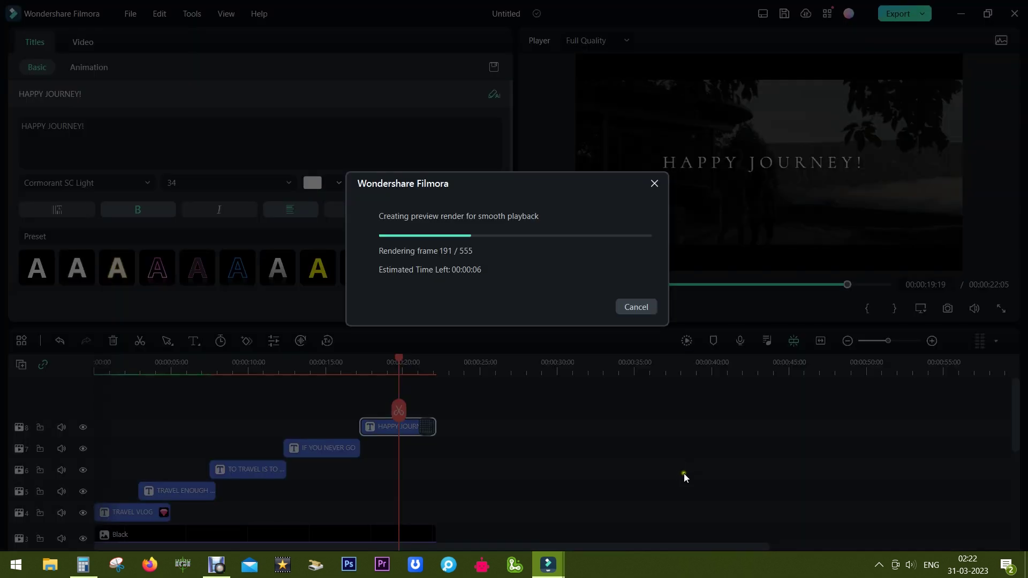